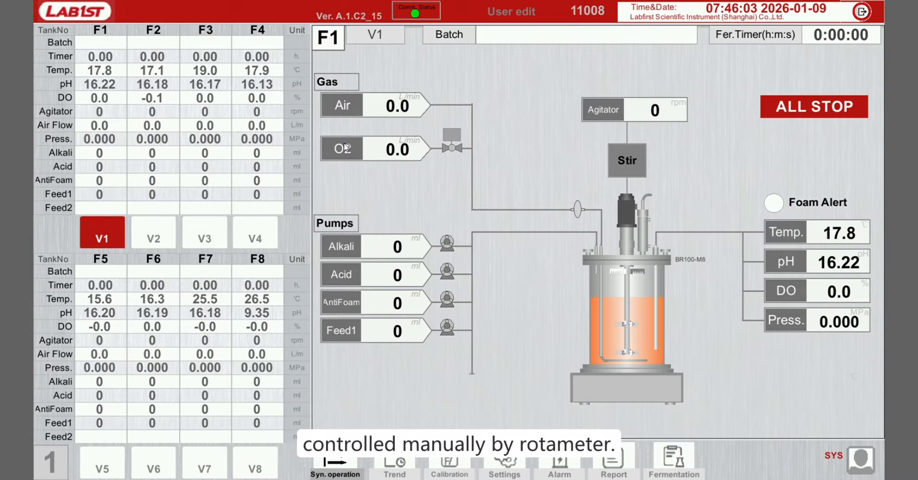
- Open the Air Flow Control Loop and set its manual input to 2.0 L/min
{"action": "left_click", "coordinate": [346, 104]}
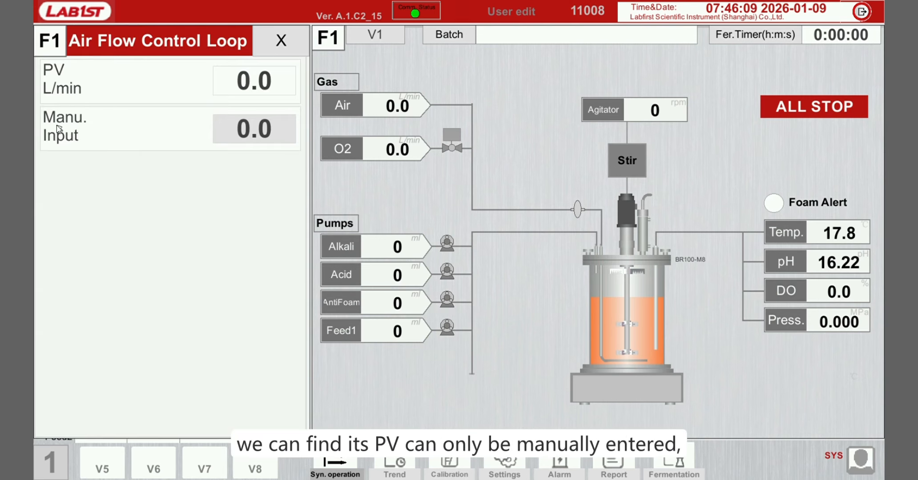
{"action": "left_click", "coordinate": [260, 132]}
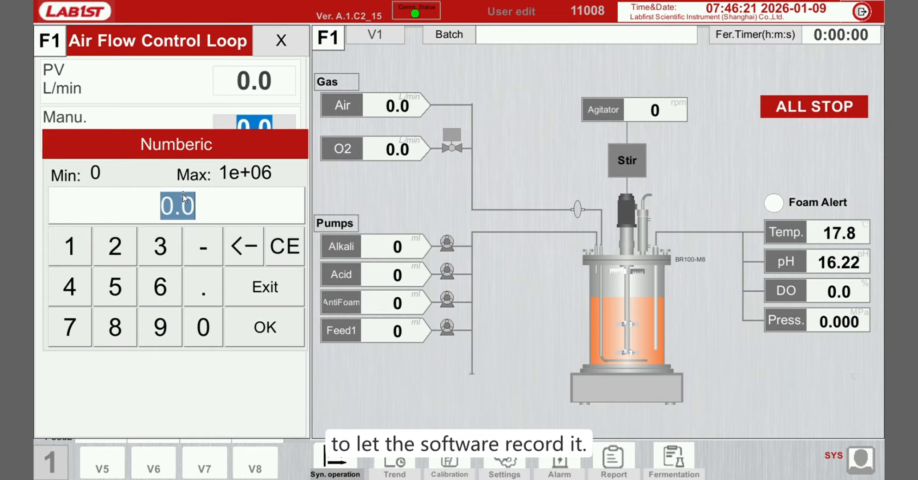
{"action": "key", "text": "Return"}
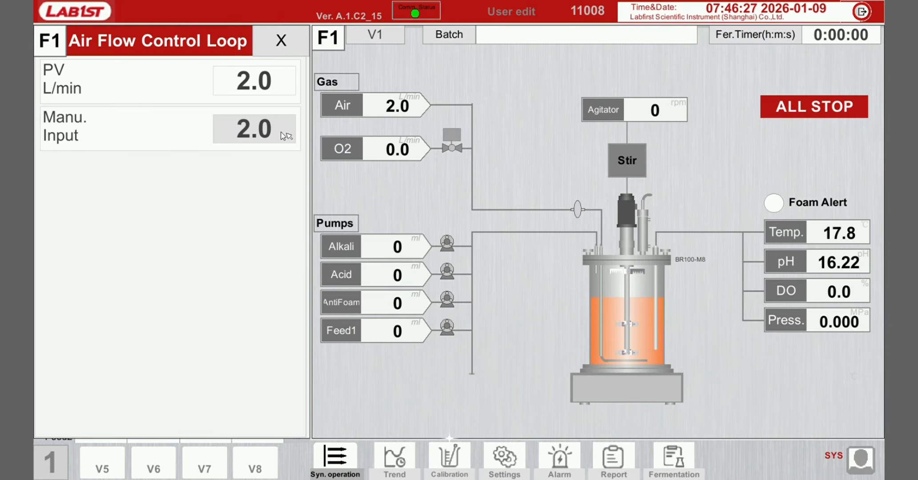
- Set the air flow manual input back to 0 and close the Air Flow Control Loop
{"action": "left_click", "coordinate": [256, 129]}
{"action": "type", "text": "0"}
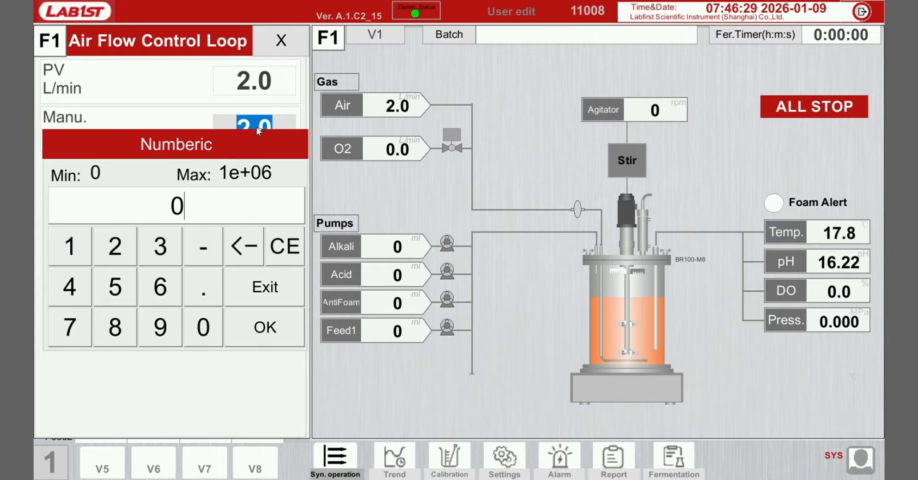
{"action": "key", "text": "Return"}
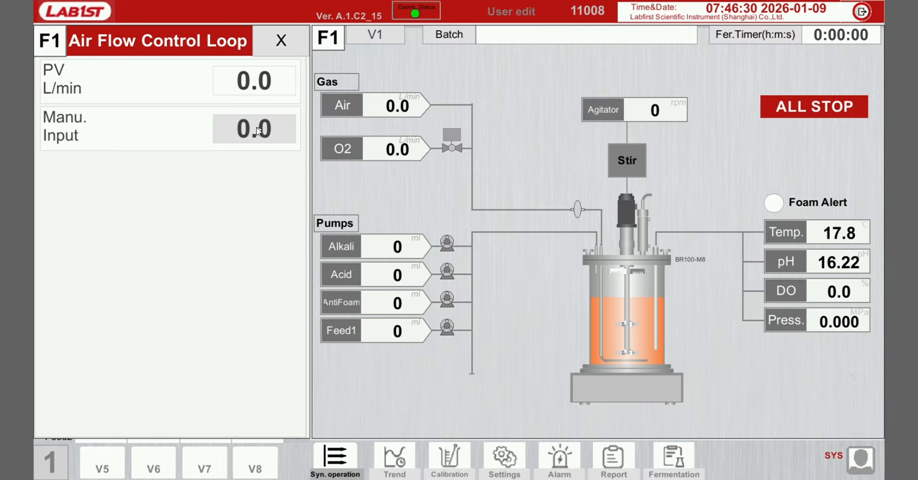
{"action": "left_click", "coordinate": [284, 46]}
- Open the O2 Flow Control Loop to review it, then close it
{"action": "left_click", "coordinate": [356, 149]}
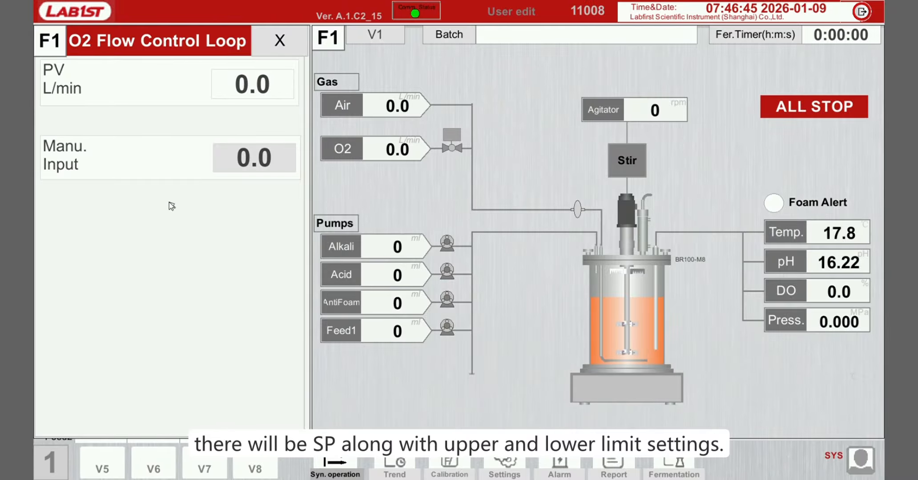
{"action": "left_click", "coordinate": [289, 37]}
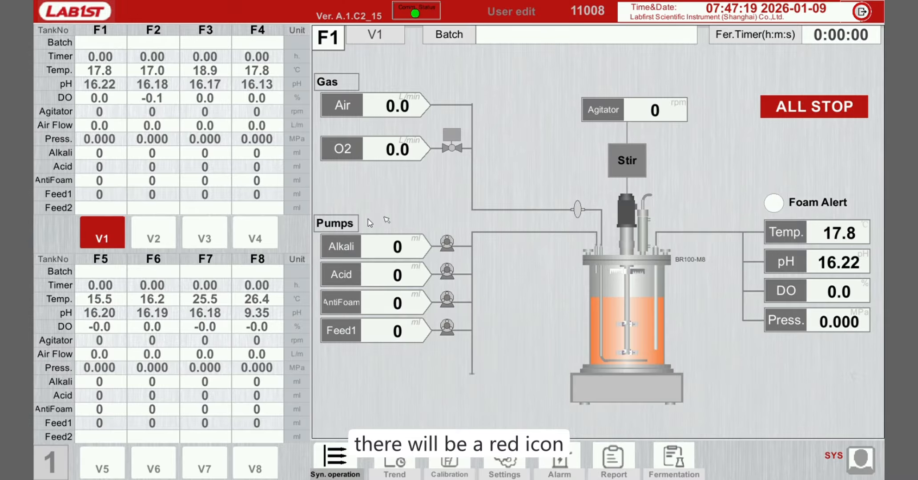
- Open the Alkali Control Loop and check the allowed pump speed range, confirming 100.0 rpm
{"action": "left_click", "coordinate": [350, 246]}
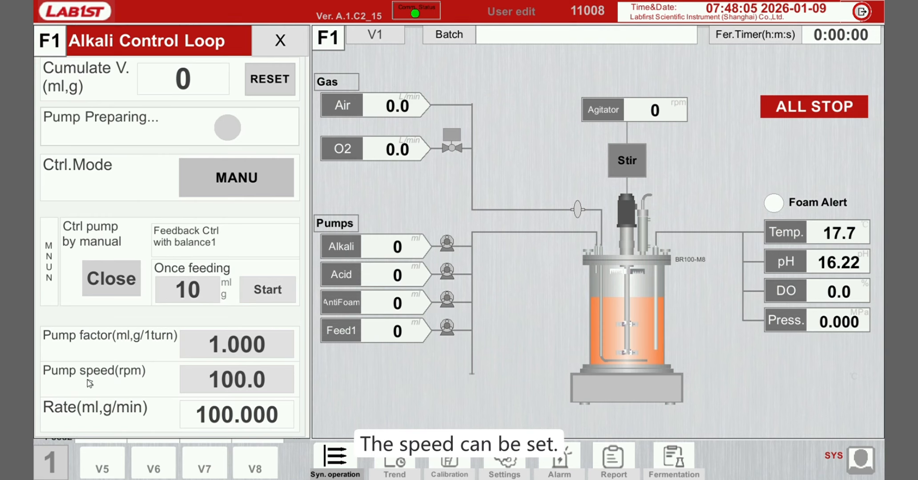
{"action": "left_click", "coordinate": [219, 381]}
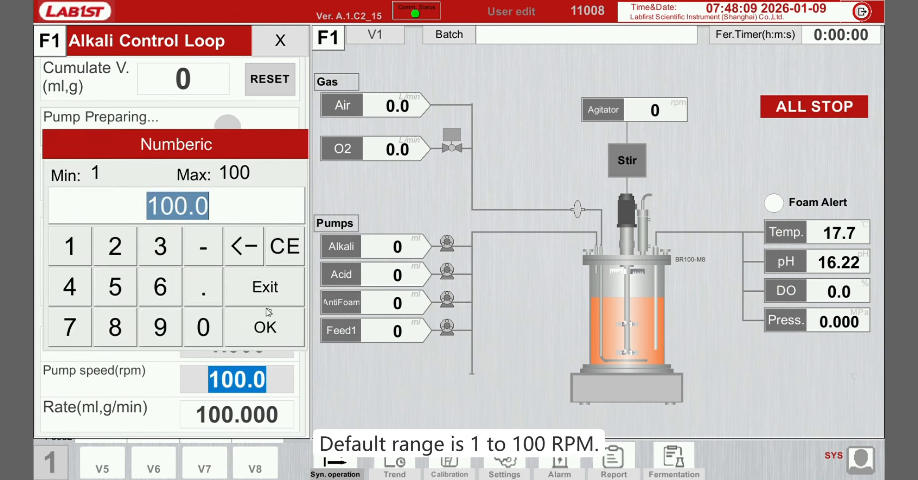
{"action": "left_click", "coordinate": [271, 323]}
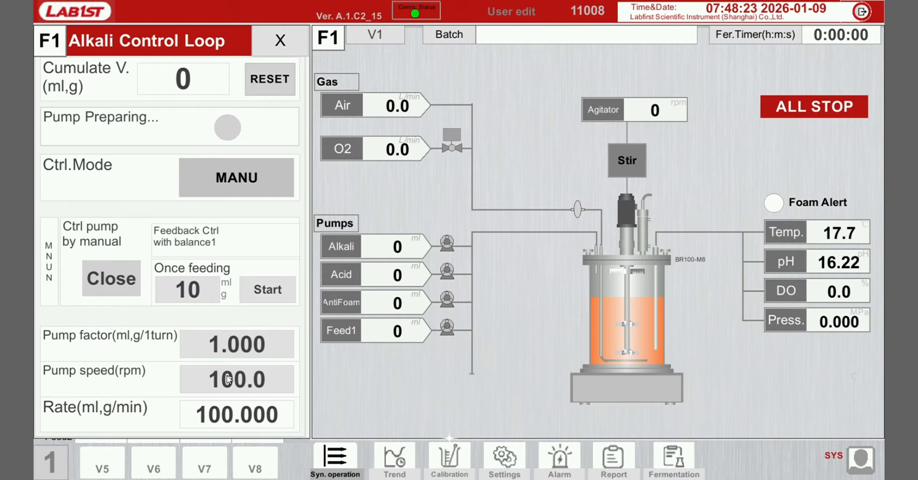
- Switch the alkali pump on manually, then switch it off again
{"action": "left_click", "coordinate": [126, 278]}
{"action": "left_click", "coordinate": [139, 255]}
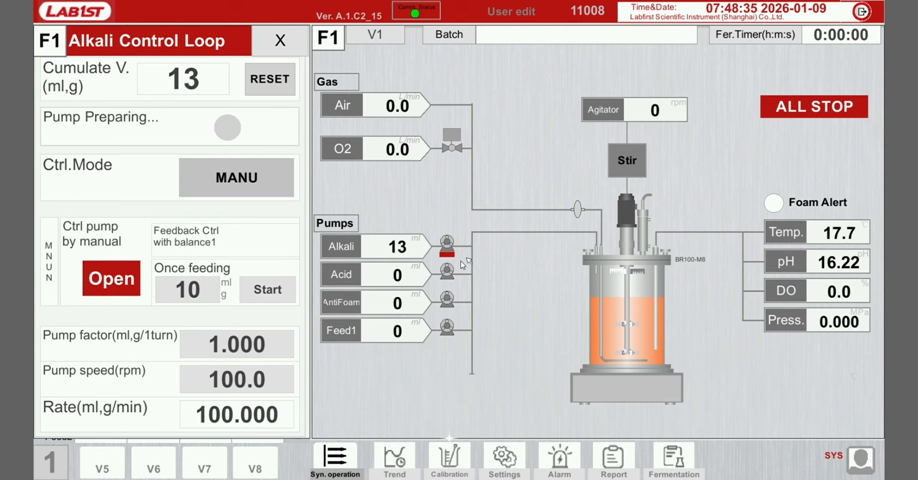
{"action": "left_click", "coordinate": [132, 275]}
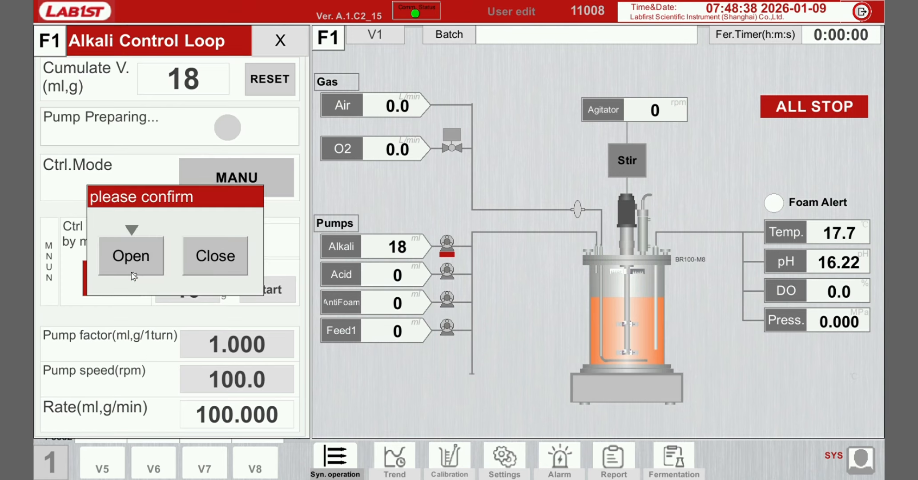
{"action": "left_click", "coordinate": [217, 263]}
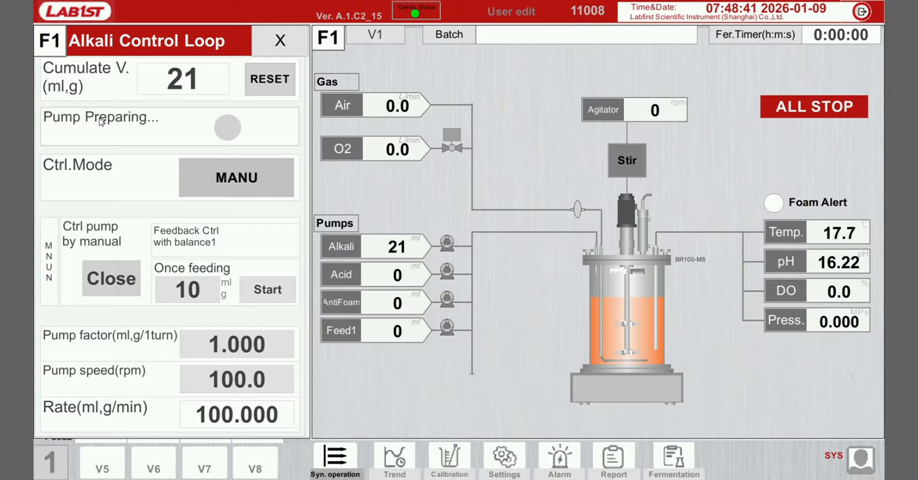
- Reset the alkali cumulative volume
{"action": "left_click", "coordinate": [278, 86]}
{"action": "left_click", "coordinate": [151, 241]}
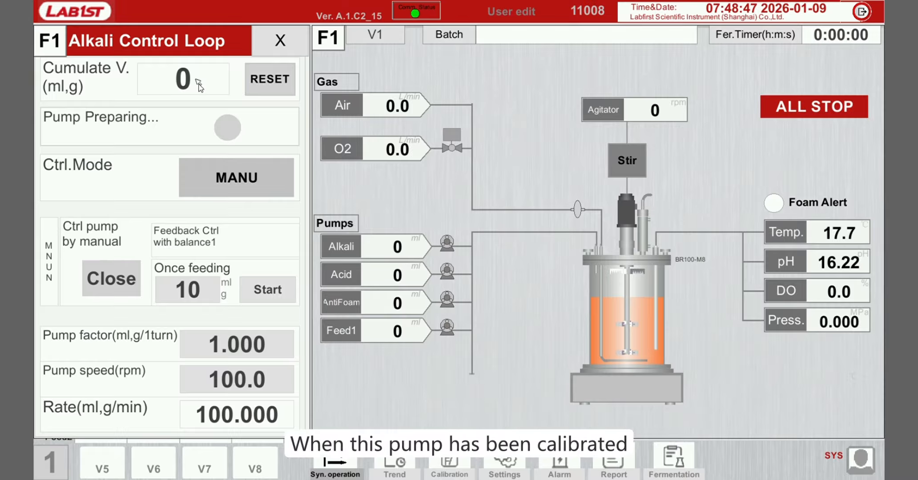
- Set the alkali once-feeding volume to 20 ml and start the single feed
{"action": "left_click", "coordinate": [206, 292]}
{"action": "left_click", "coordinate": [115, 249]}
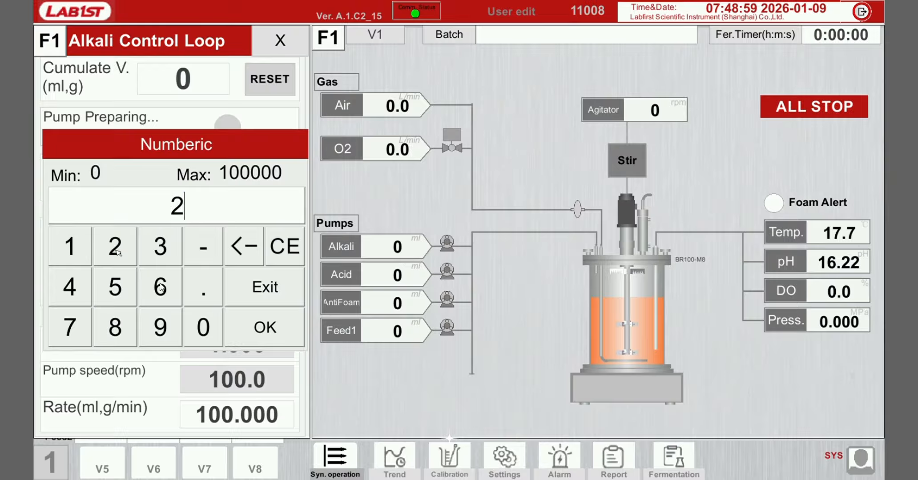
{"action": "left_click", "coordinate": [203, 327]}
{"action": "left_click", "coordinate": [265, 328]}
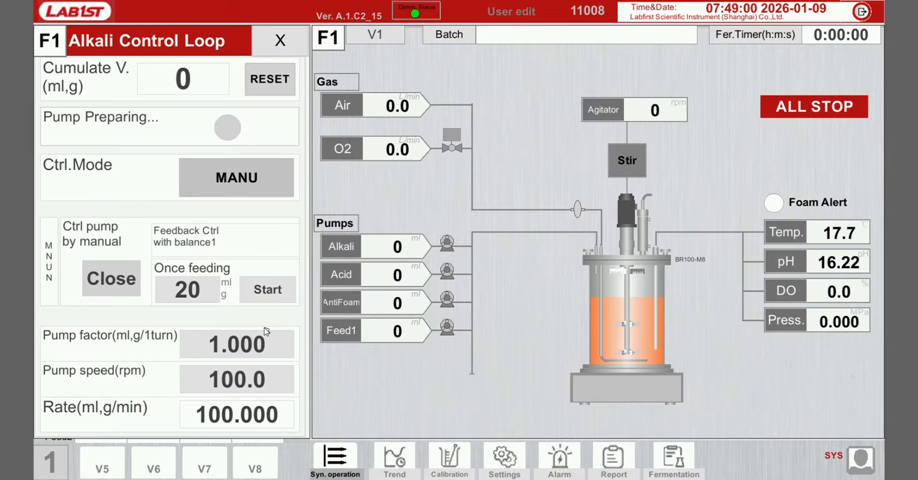
{"action": "left_click", "coordinate": [266, 289]}
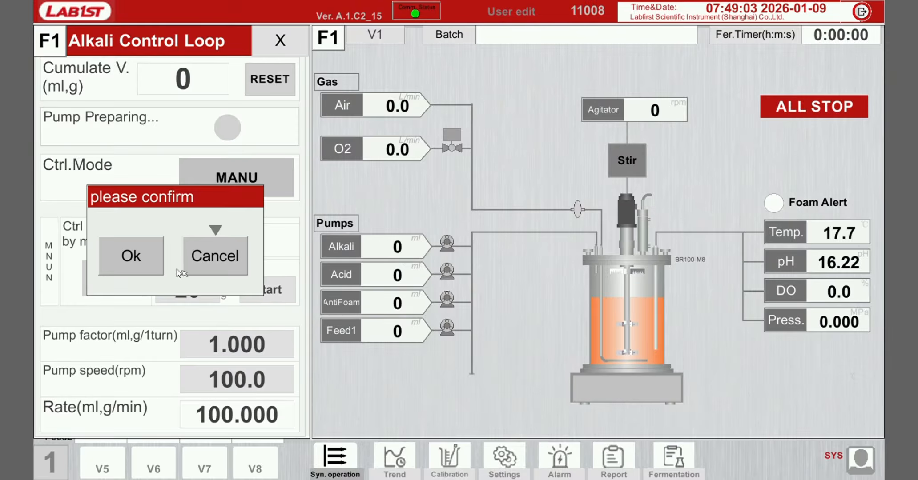
{"action": "left_click", "coordinate": [148, 266]}
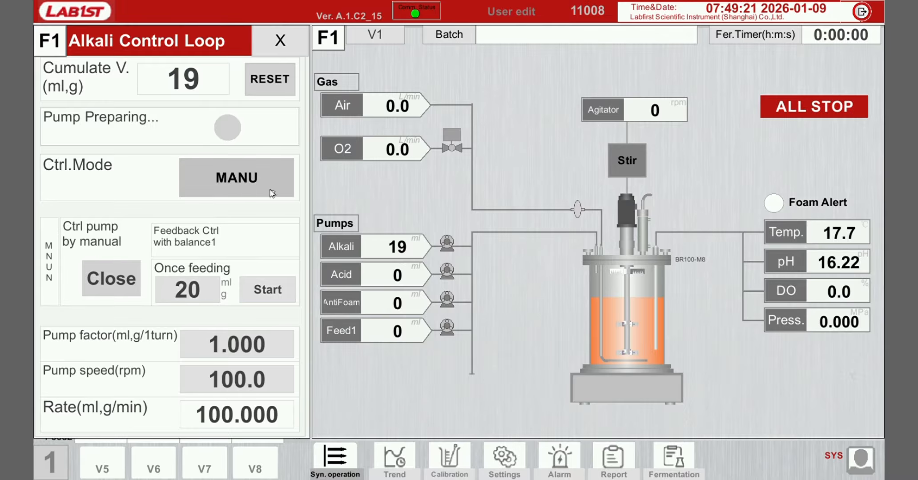
- Reset the alkali cumulative volume and close the Alkali Control Loop
{"action": "left_click", "coordinate": [266, 83]}
{"action": "left_click", "coordinate": [138, 260]}
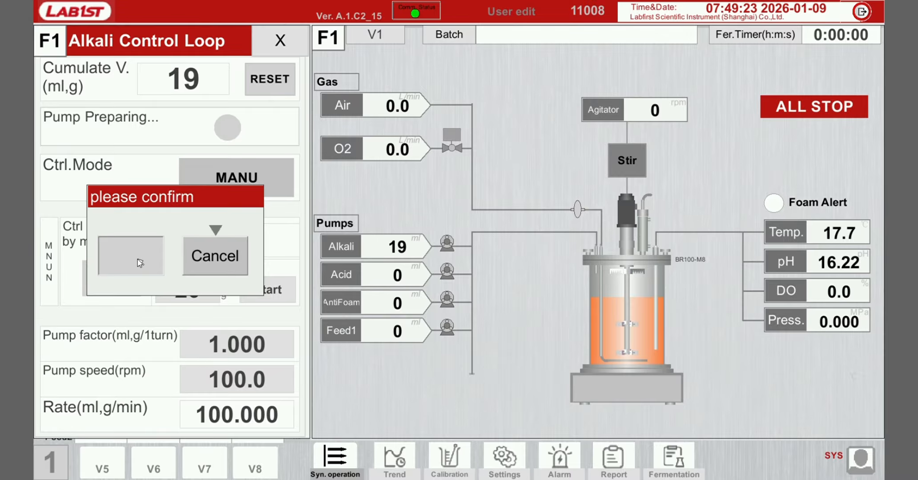
{"action": "left_click", "coordinate": [286, 42]}
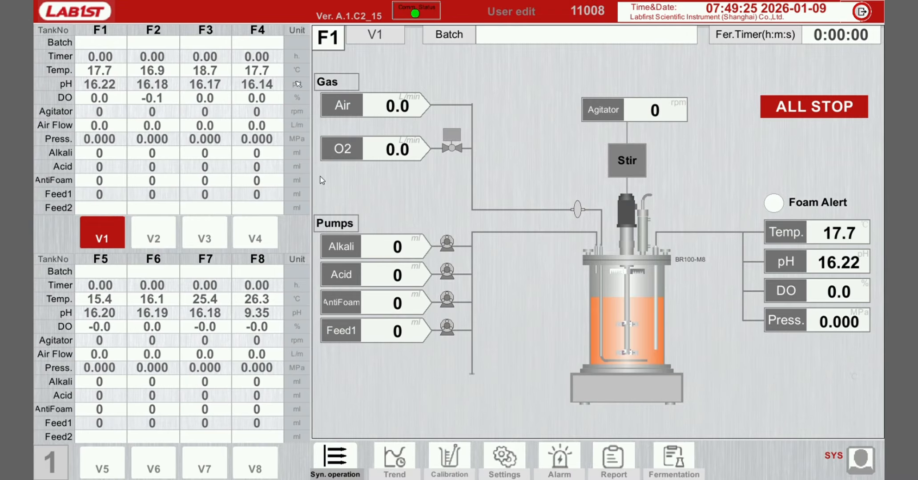
- Open the Acid Control Loop to review it, then close it
{"action": "left_click", "coordinate": [338, 273]}
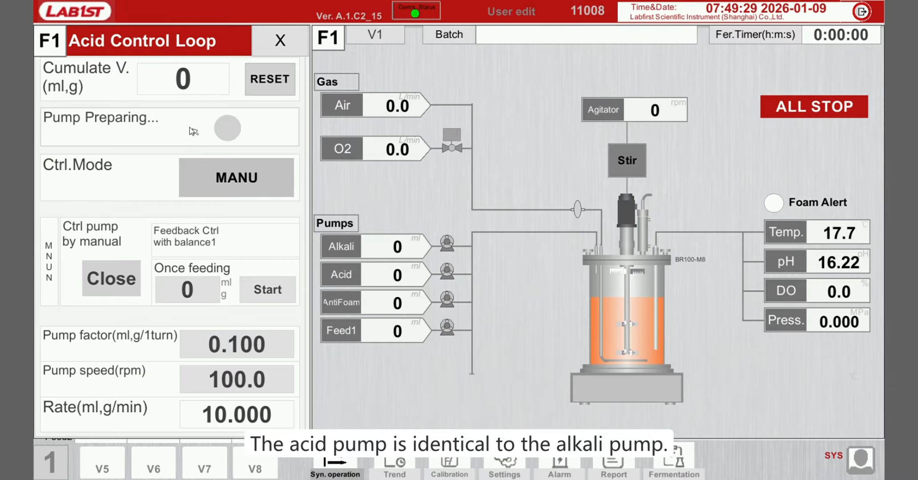
{"action": "left_click", "coordinate": [280, 40]}
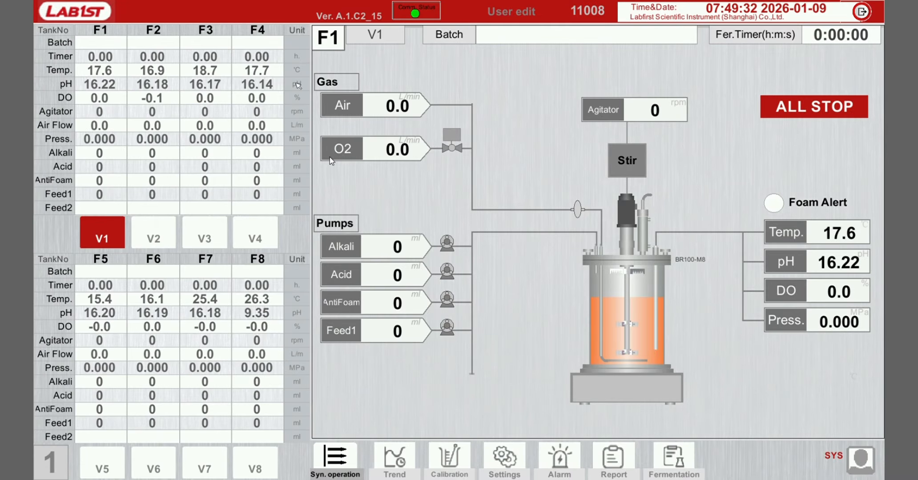
- Open the Foam Control Loop and switch its control mode to AUTO
{"action": "left_click", "coordinate": [341, 302]}
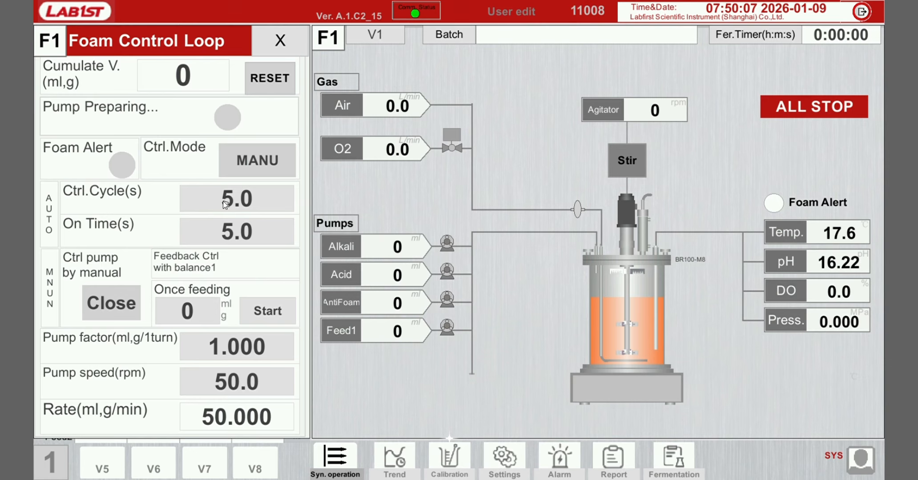
{"action": "left_click", "coordinate": [265, 162]}
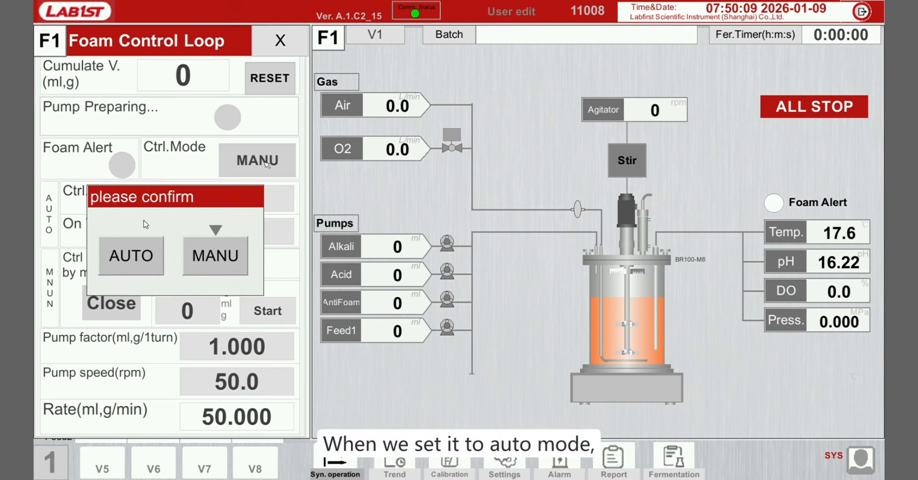
{"action": "left_click", "coordinate": [124, 256]}
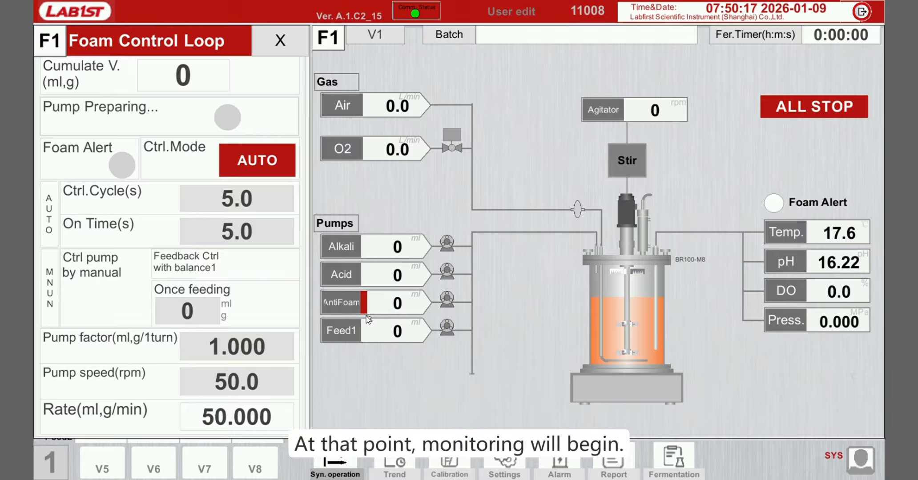
- Switch the foam control mode back to MANU and close the Foam Control Loop
{"action": "left_click", "coordinate": [278, 159]}
{"action": "left_click", "coordinate": [226, 249]}
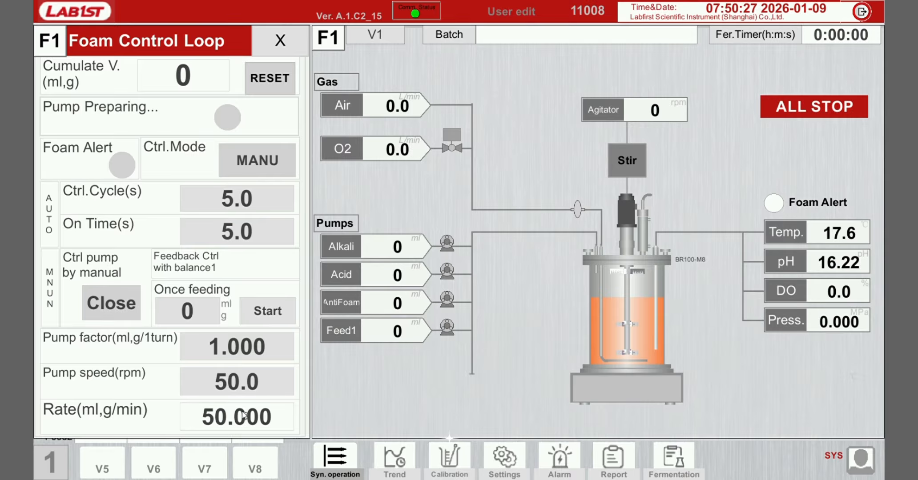
{"action": "left_click", "coordinate": [281, 41]}
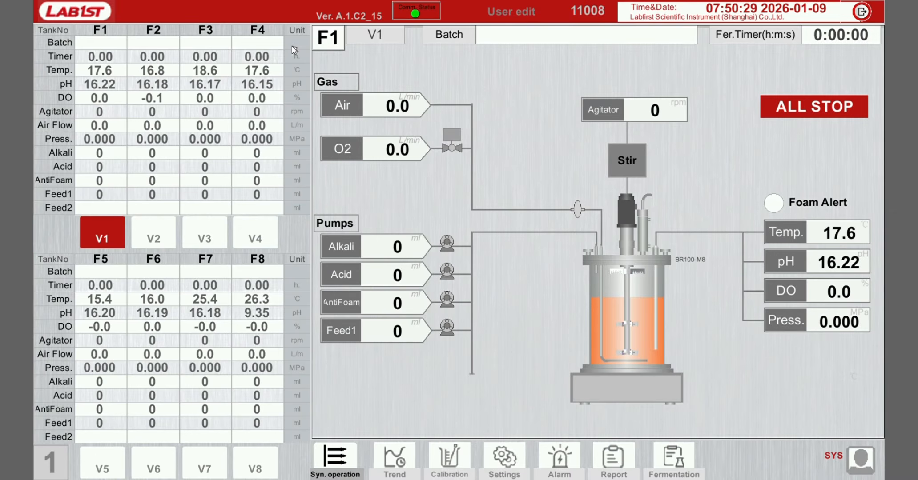
- Open the Feed1 Control Loop and keep its control mode at MANU
{"action": "left_click", "coordinate": [343, 333]}
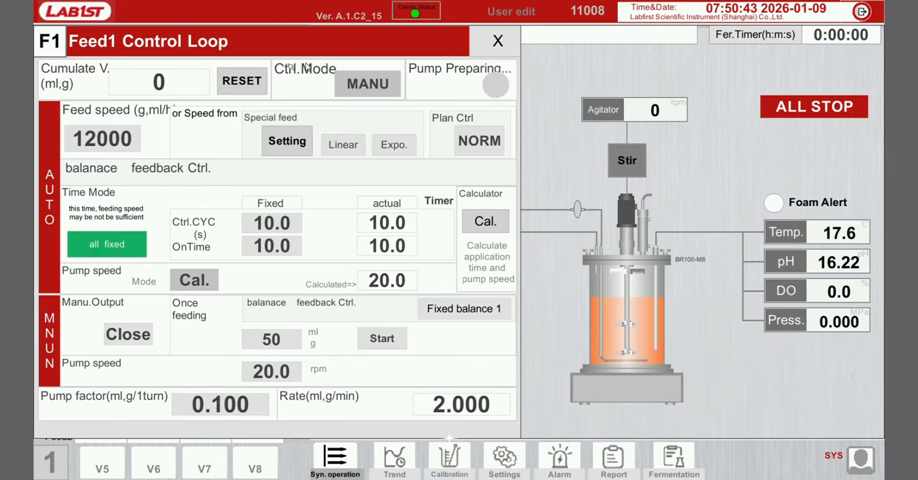
{"action": "left_click", "coordinate": [393, 86]}
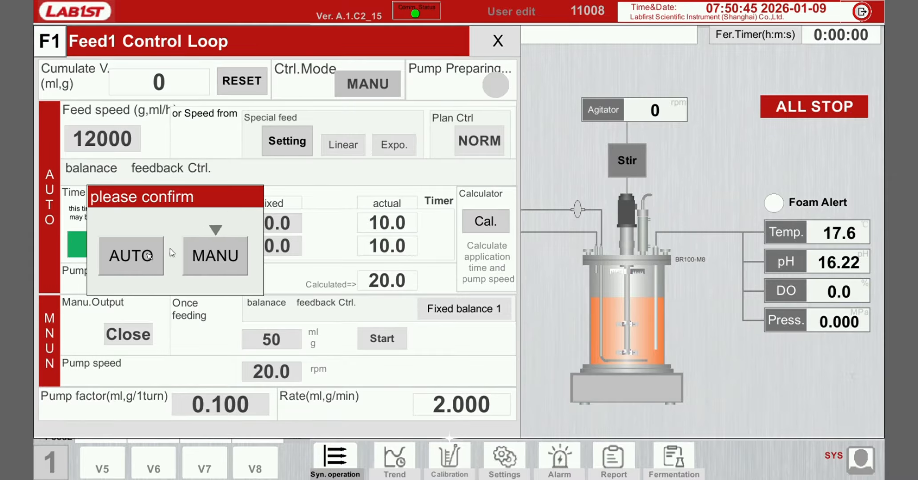
{"action": "left_click", "coordinate": [213, 253]}
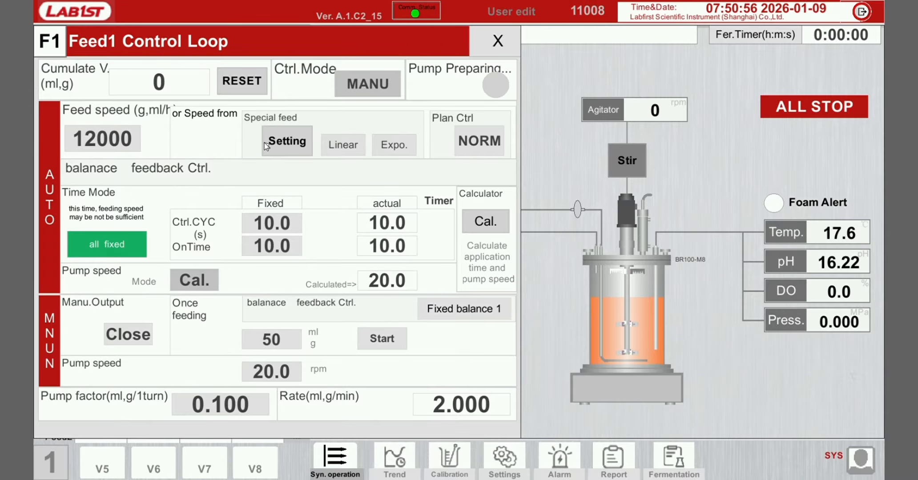
- Open the special feeding parameter settings for linear and exponential feed, then close them
{"action": "left_click", "coordinate": [295, 142]}
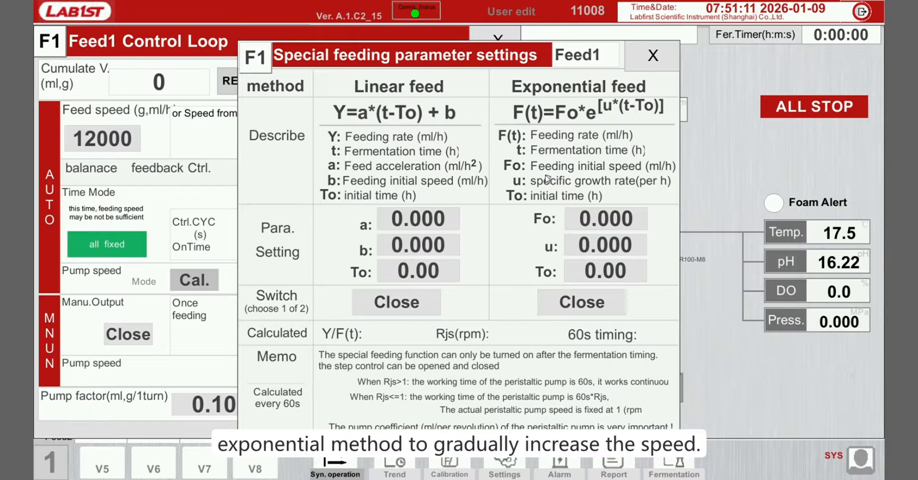
{"action": "left_click", "coordinate": [662, 48]}
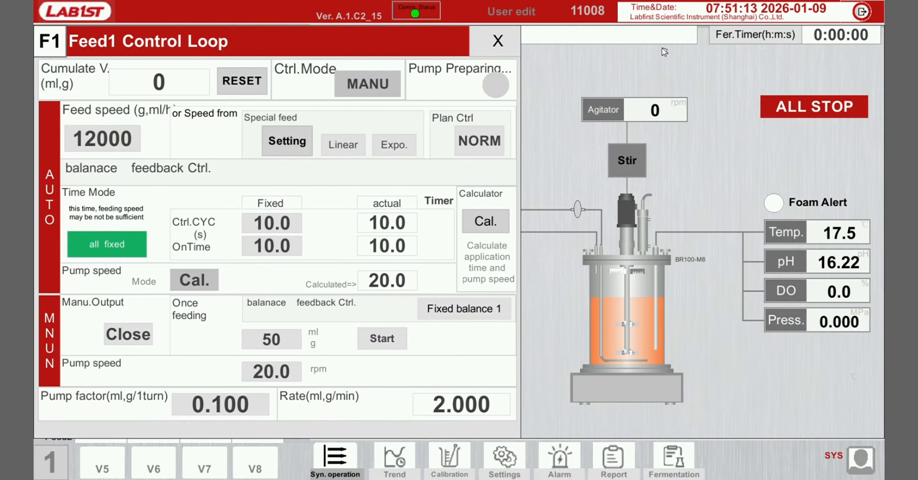
- Keep the Feed1 plan control at NORM and the time mode at all fixed
{"action": "left_click", "coordinate": [470, 143]}
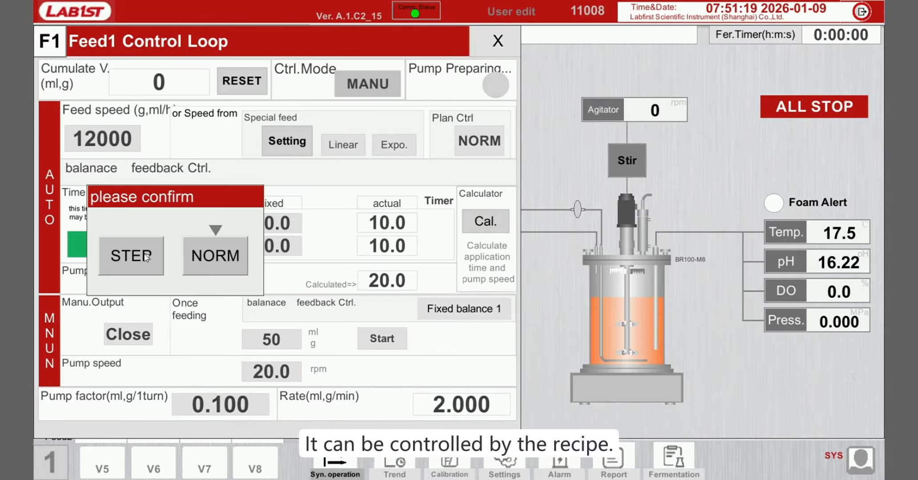
{"action": "left_click", "coordinate": [235, 254]}
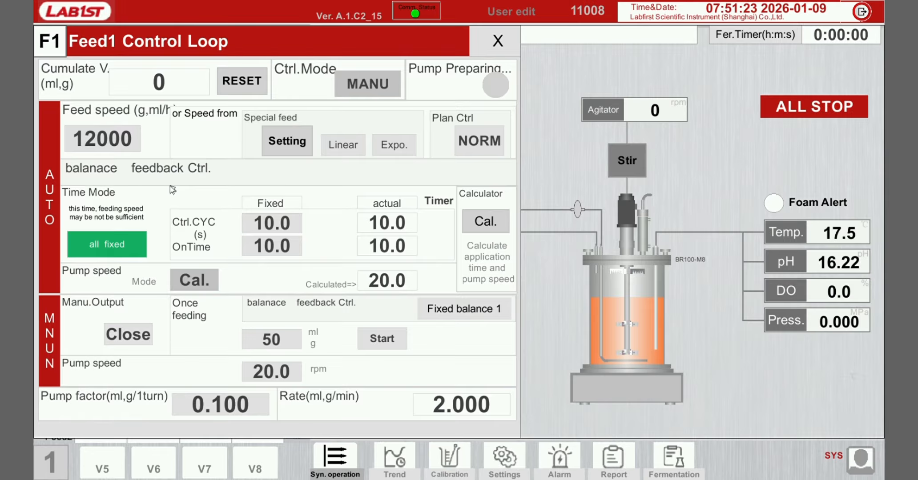
{"action": "left_click", "coordinate": [104, 240]}
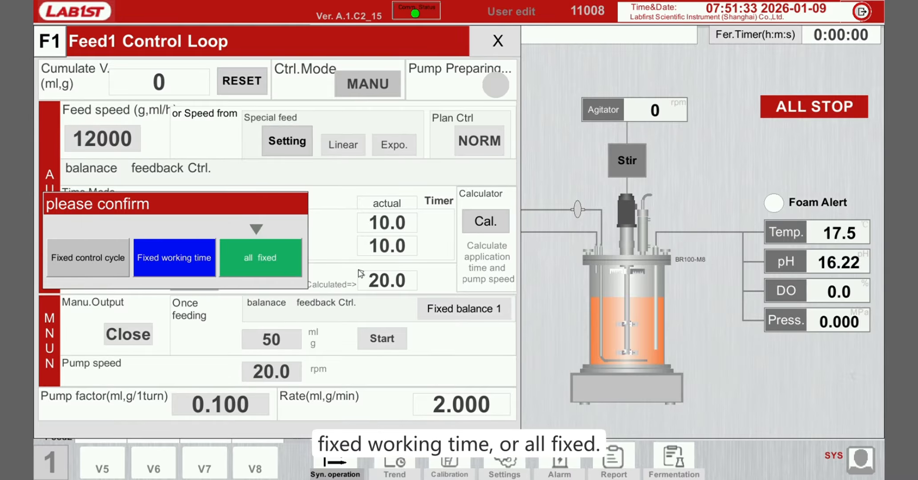
{"action": "left_click", "coordinate": [267, 258]}
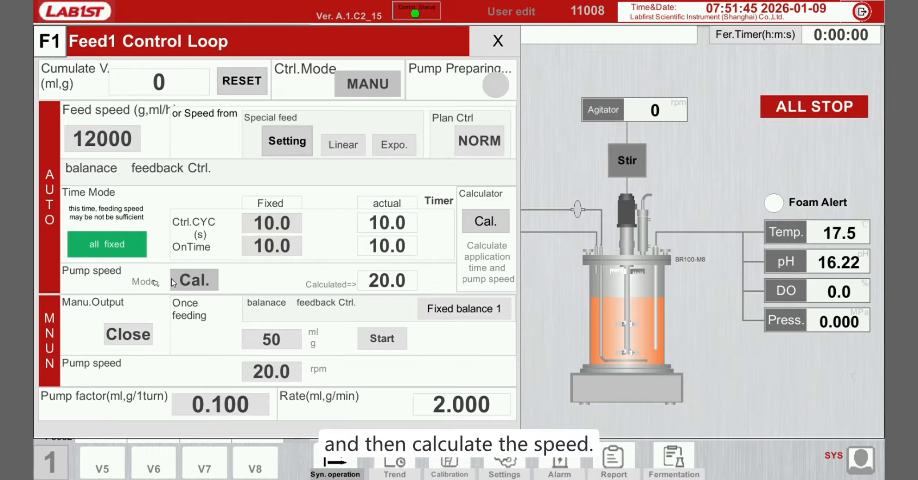
- Switch the pump speed mode to fixed and then back to Cal
{"action": "left_click", "coordinate": [207, 280]}
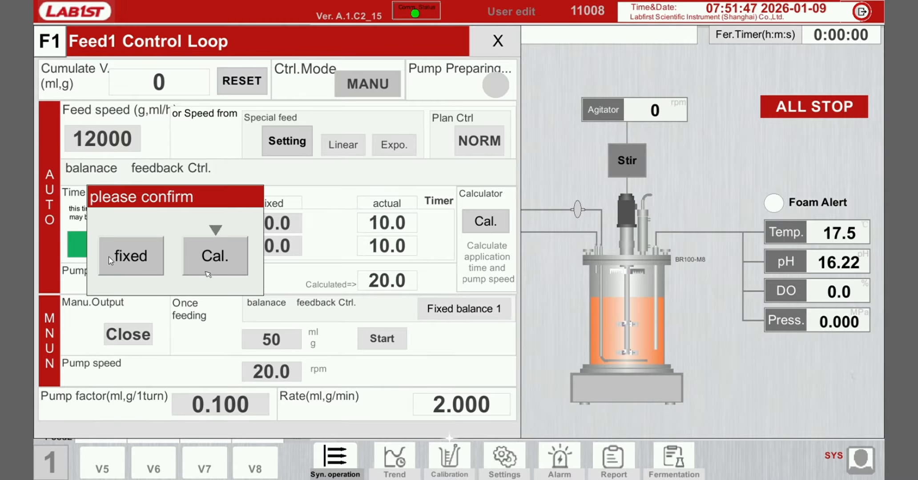
{"action": "left_click", "coordinate": [136, 259]}
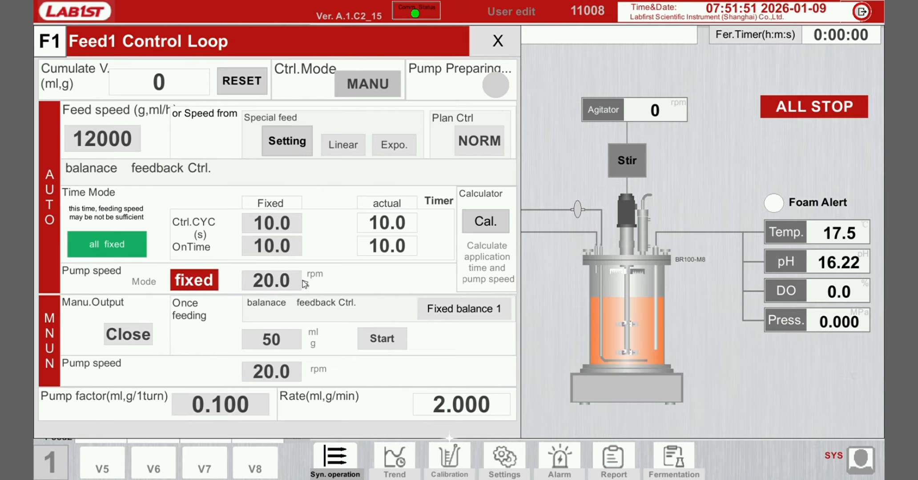
{"action": "left_click", "coordinate": [205, 280]}
{"action": "left_click", "coordinate": [227, 261]}
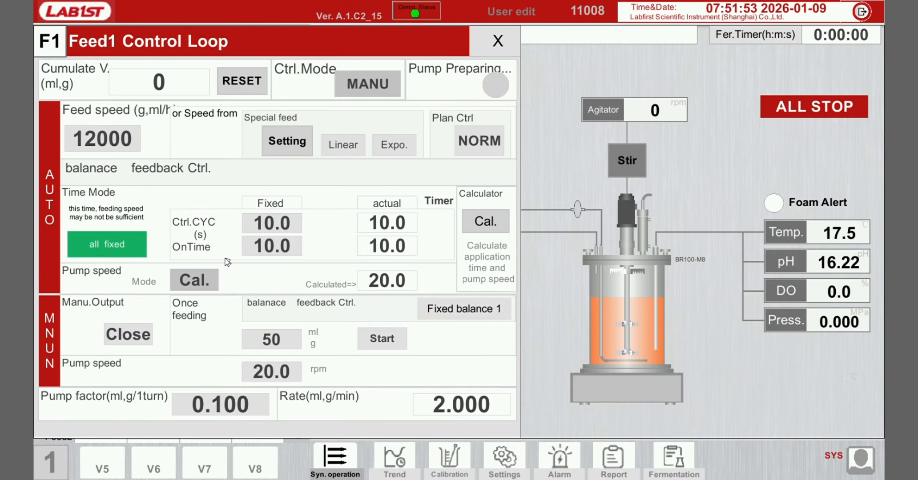
- Set the feed speed to 120 and recalculate the pump speed with the calculator
{"action": "left_click", "coordinate": [483, 221]}
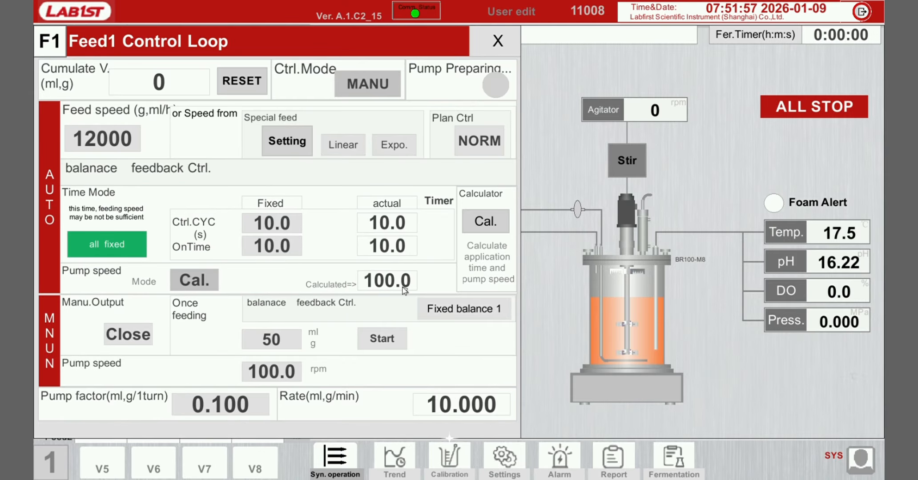
{"action": "left_click", "coordinate": [118, 144]}
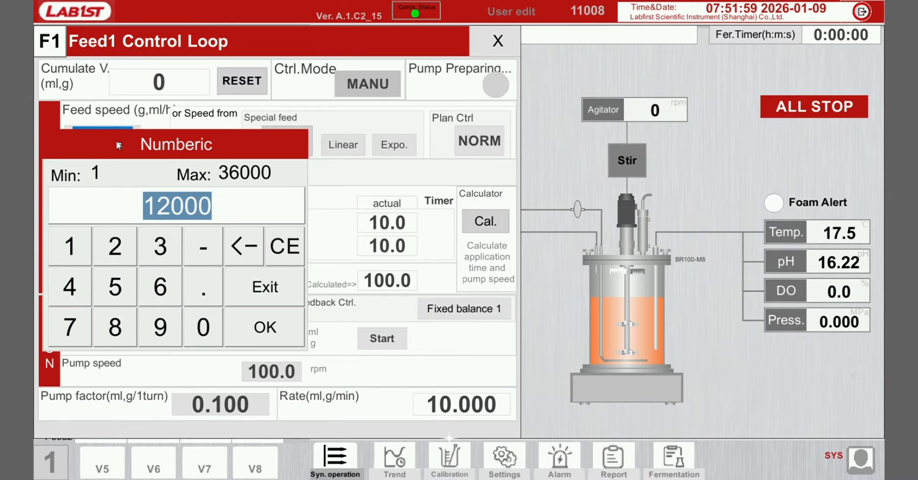
{"action": "type", "text": "120"}
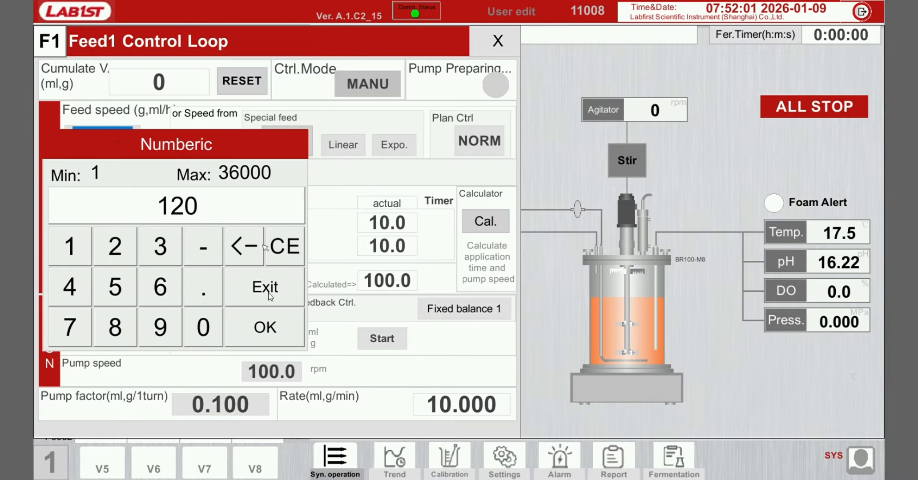
{"action": "left_click", "coordinate": [267, 329]}
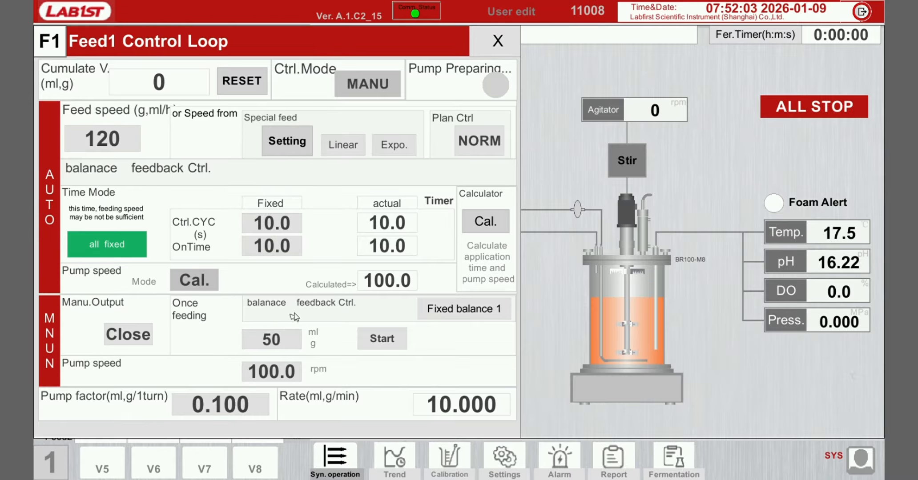
{"action": "left_click", "coordinate": [493, 221]}
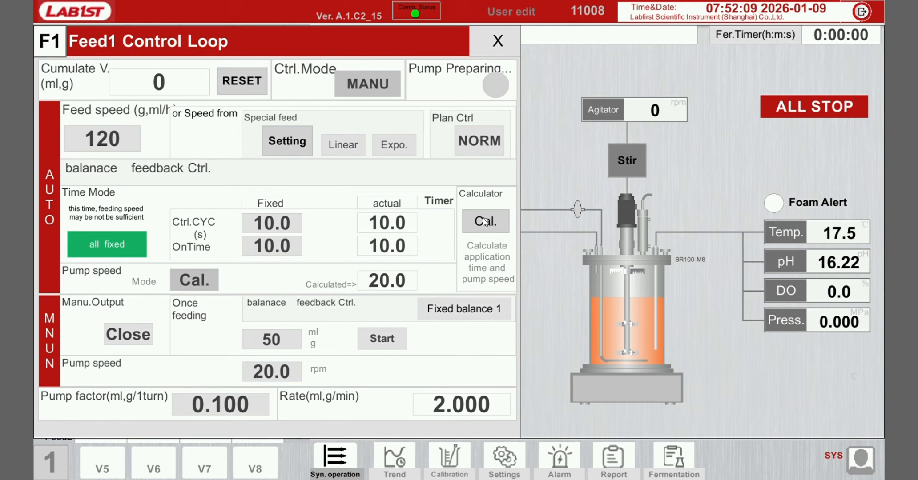
- Set the pump factor to 1 ml,g per turn and recalculate the pump speed
{"action": "left_click", "coordinate": [239, 402]}
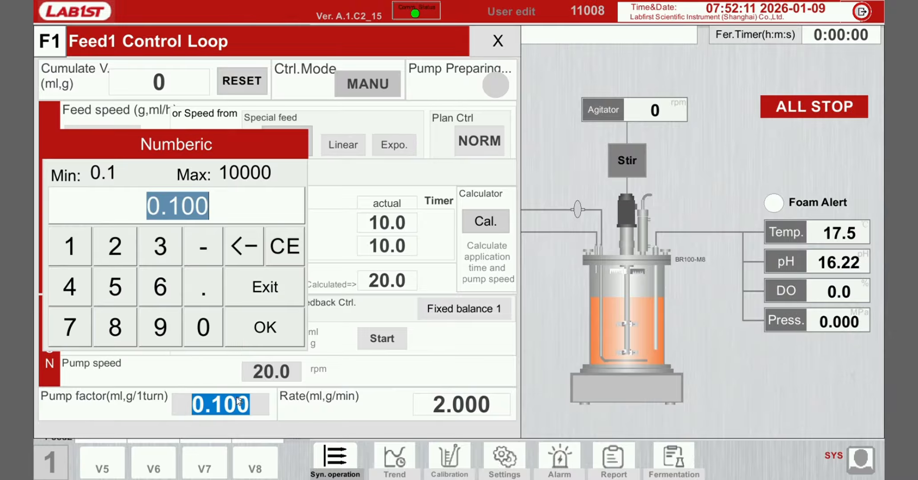
{"action": "left_click", "coordinate": [70, 246]}
{"action": "left_click", "coordinate": [263, 326]}
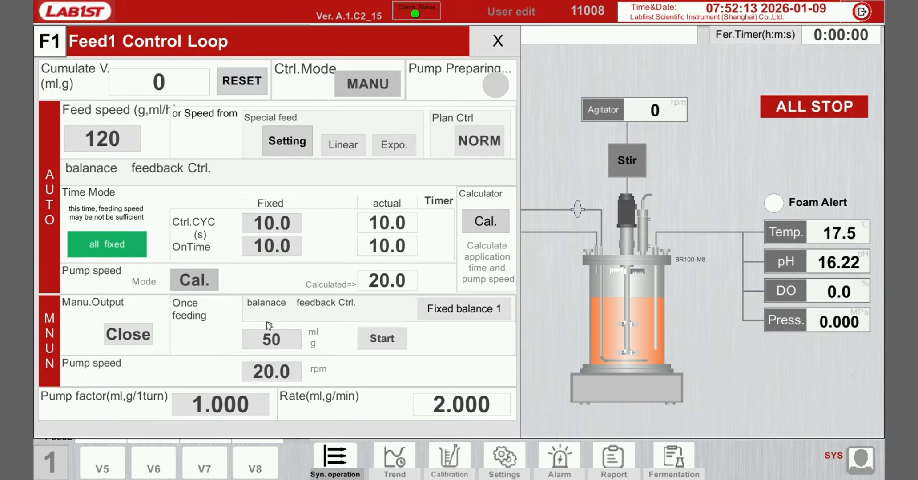
{"action": "left_click", "coordinate": [488, 222]}
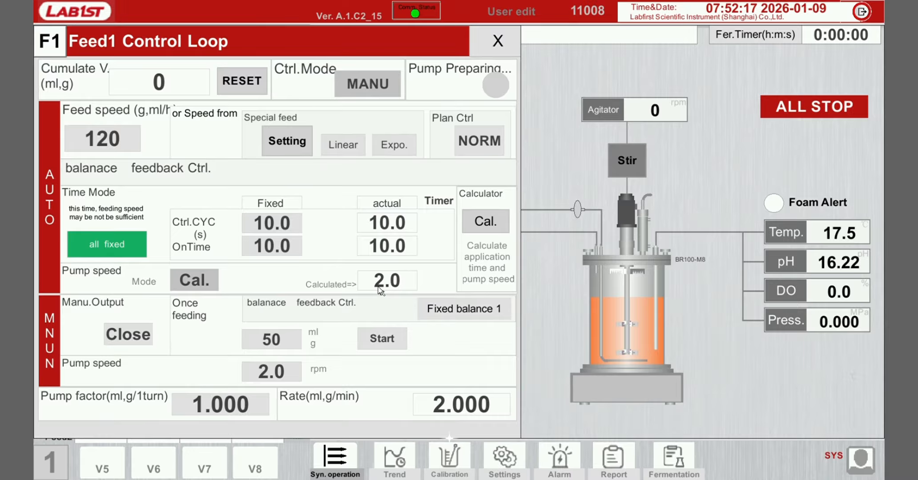
- Set the fixed OnTime to 5 s and recalculate the pump speed
{"action": "left_click", "coordinate": [275, 248]}
{"action": "left_click", "coordinate": [125, 290]}
{"action": "left_click", "coordinate": [253, 331]}
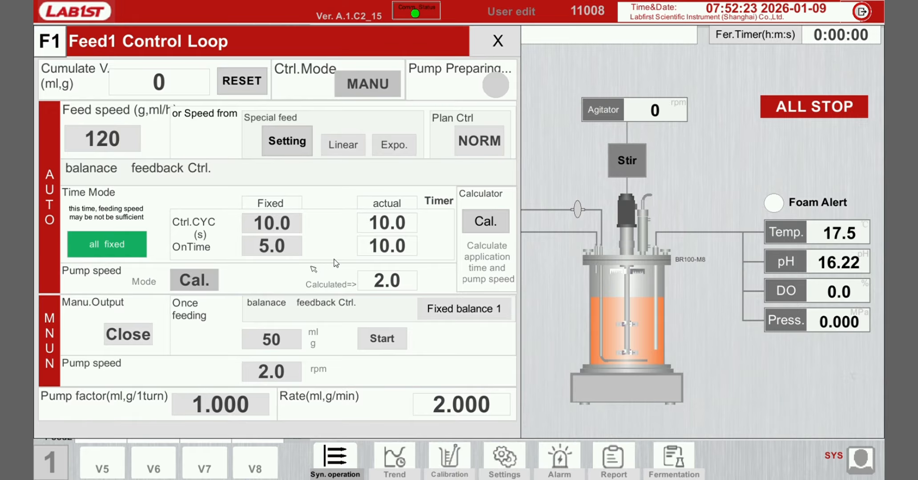
{"action": "left_click", "coordinate": [489, 221]}
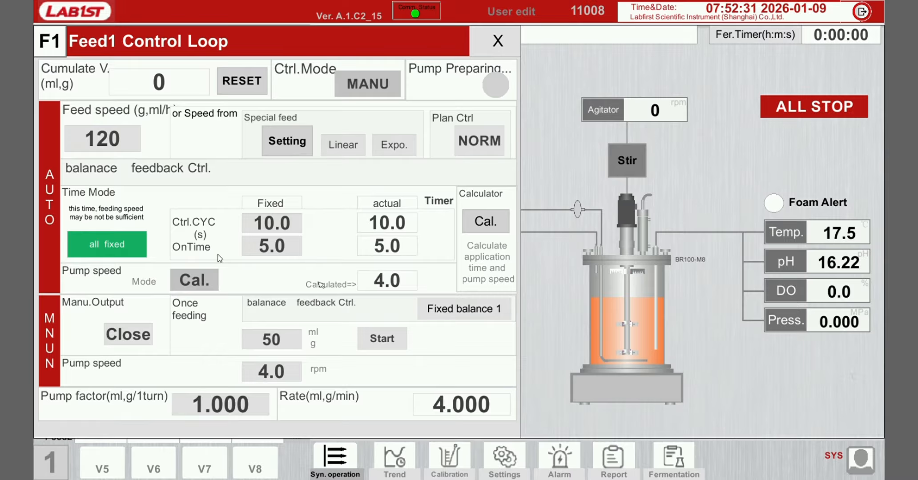
- Keep the time mode at all fixed and close the Feed1 Control Loop
{"action": "left_click", "coordinate": [104, 246]}
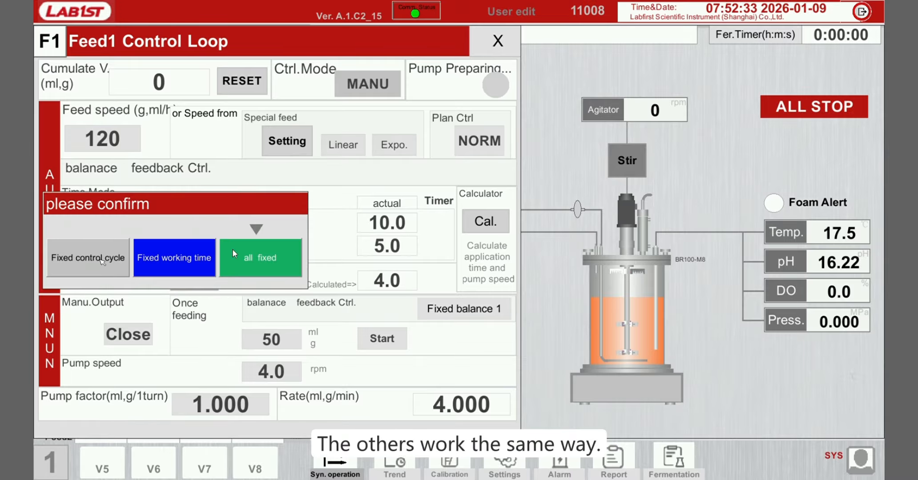
{"action": "left_click", "coordinate": [266, 260]}
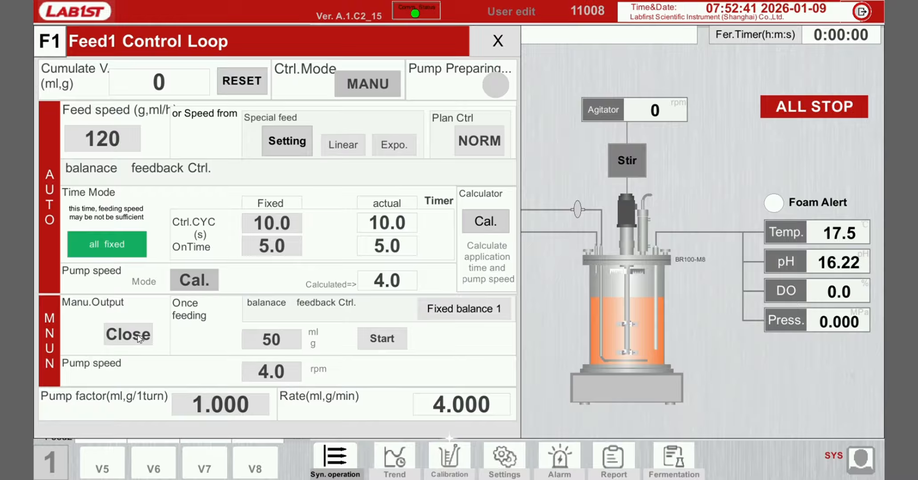
{"action": "left_click", "coordinate": [497, 41]}
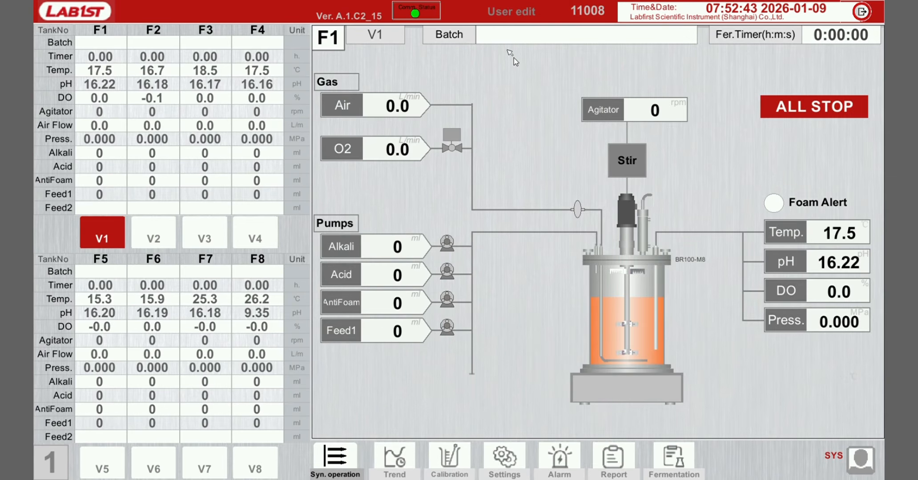
- Switch on the stirring motor and open the Stirr Control Loop
{"action": "left_click", "coordinate": [637, 156]}
{"action": "left_click", "coordinate": [414, 256]}
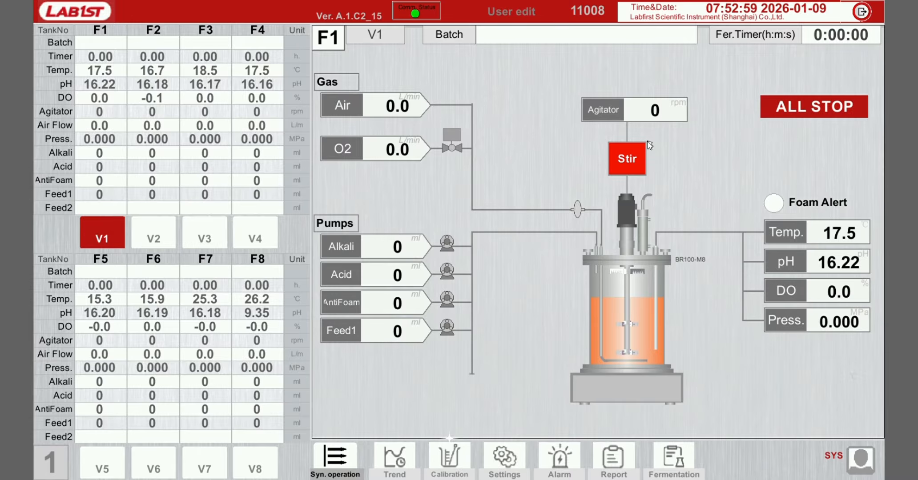
{"action": "left_click", "coordinate": [611, 108]}
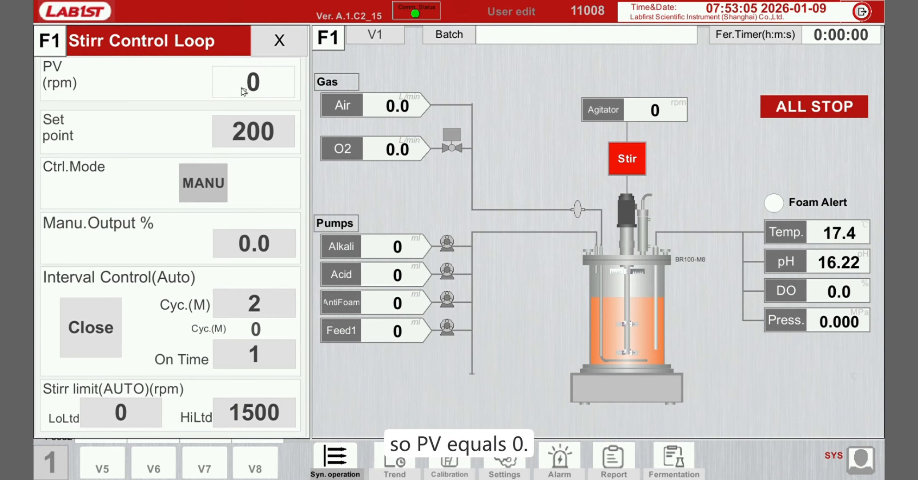
- Keep the stirring setpoint at 200 rpm and switch the stirring control mode to AUTO
{"action": "left_click", "coordinate": [263, 135]}
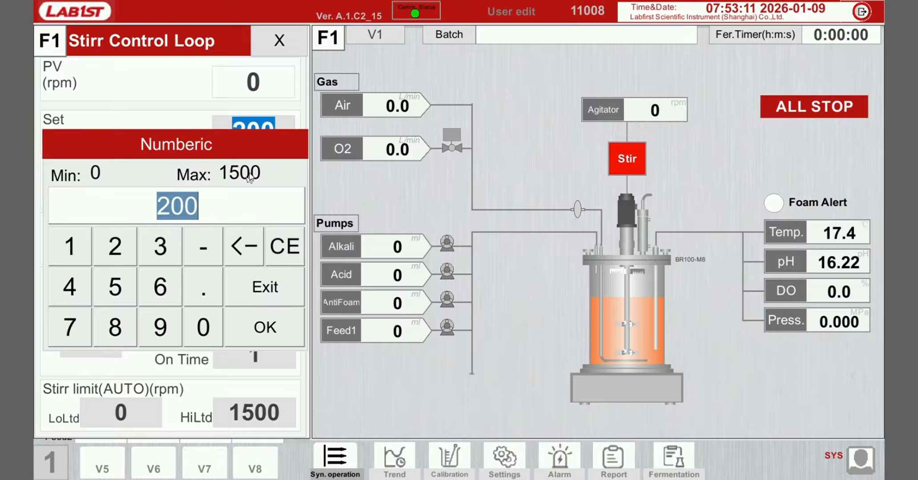
{"action": "left_click", "coordinate": [280, 329]}
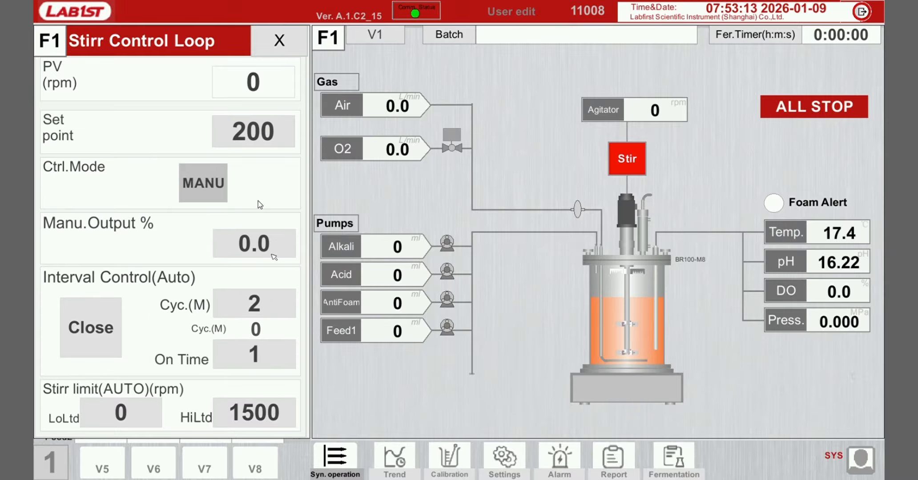
{"action": "left_click", "coordinate": [199, 186]}
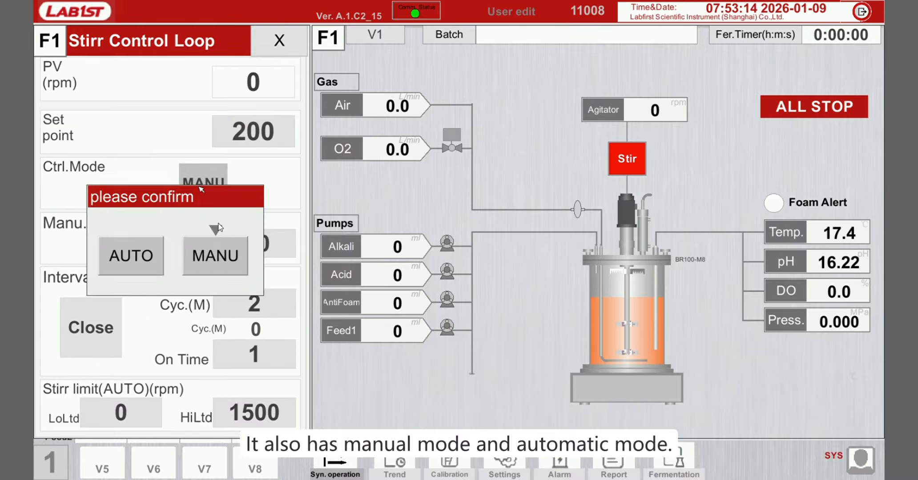
{"action": "left_click", "coordinate": [220, 254]}
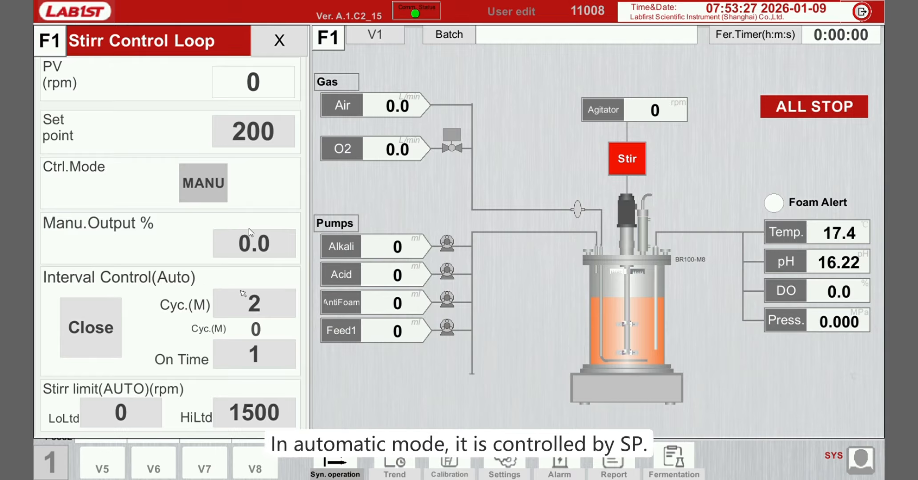
{"action": "left_click", "coordinate": [209, 184]}
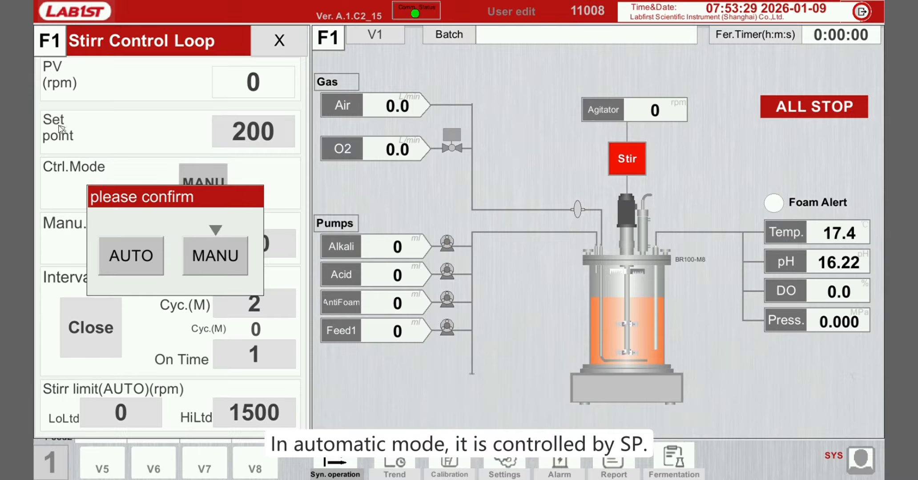
{"action": "left_click", "coordinate": [222, 256]}
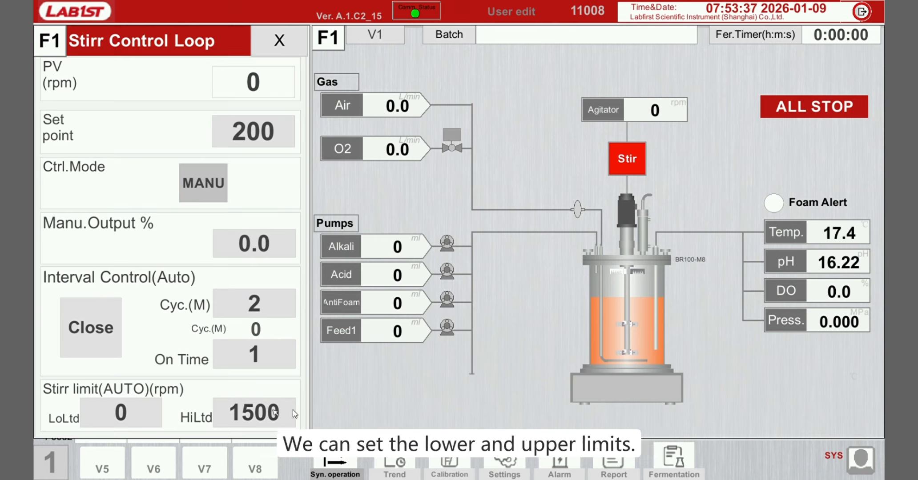
{"action": "left_click", "coordinate": [208, 196]}
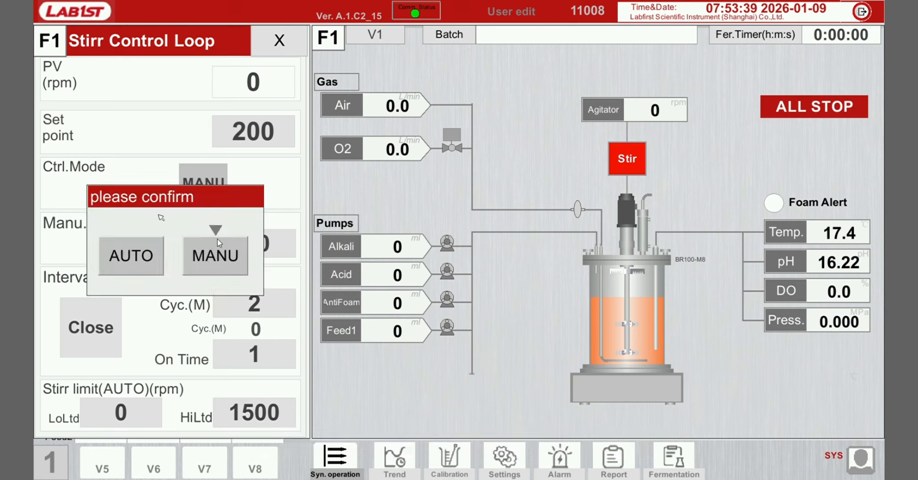
{"action": "left_click", "coordinate": [147, 259]}
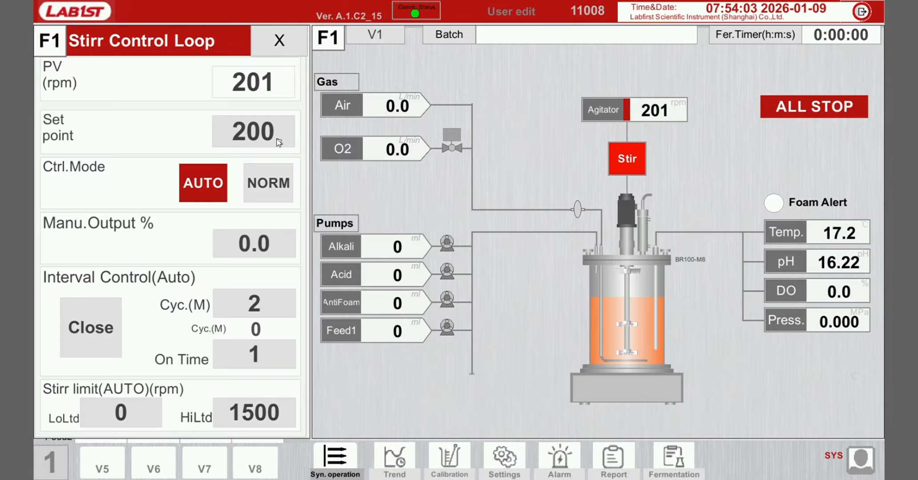
- Switch the stirring control mode back to MANU and turn off the stirring motor
{"action": "left_click", "coordinate": [204, 186]}
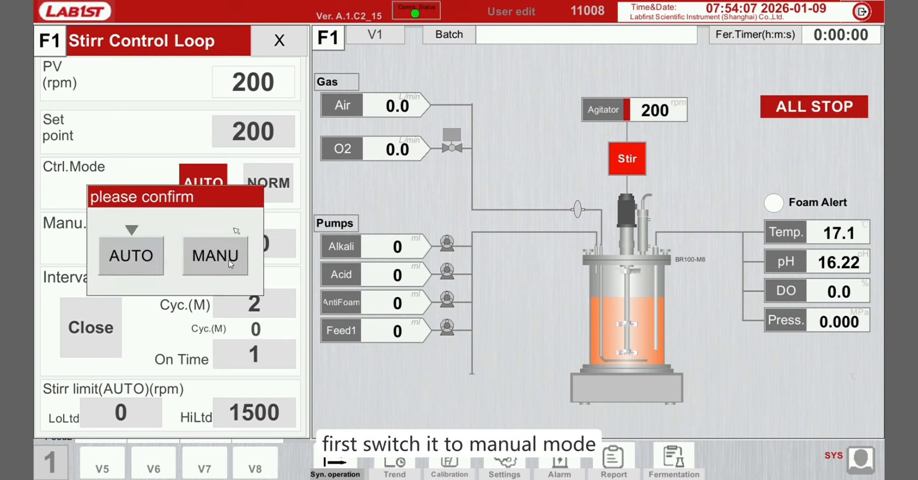
{"action": "left_click", "coordinate": [228, 260]}
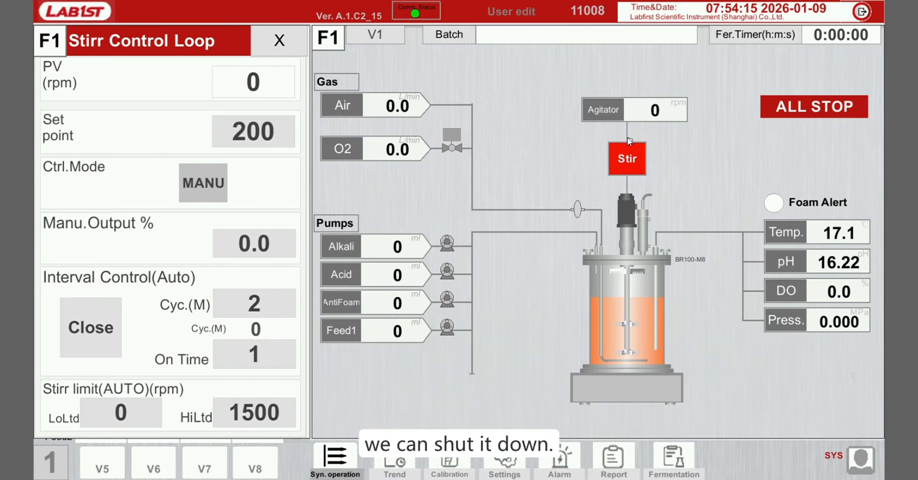
{"action": "left_click", "coordinate": [632, 161]}
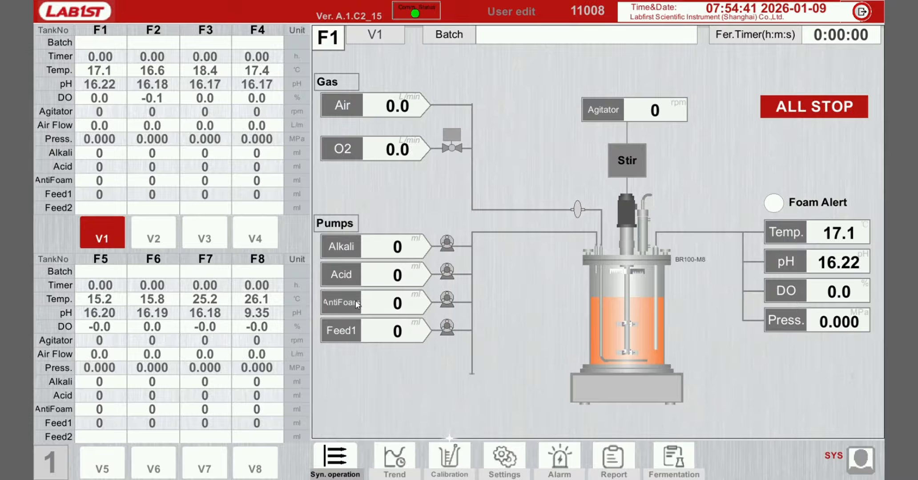
- Open the Temp. Control Loop and keep its control mode at MANU
{"action": "left_click", "coordinate": [795, 241]}
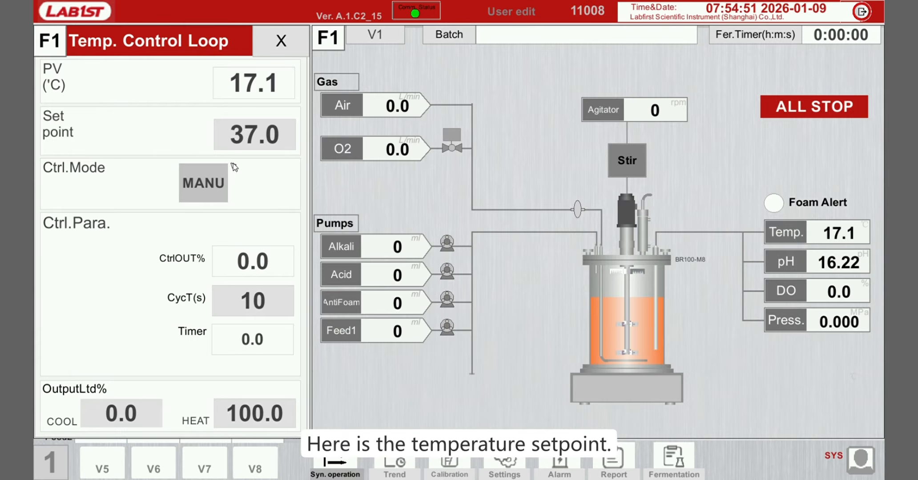
{"action": "left_click", "coordinate": [210, 187]}
{"action": "left_click", "coordinate": [211, 252]}
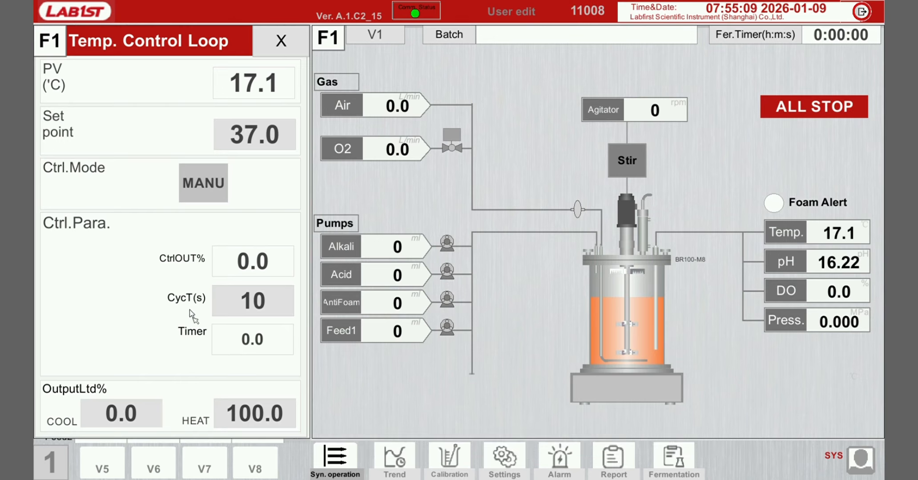
- Switch the temperature control mode to AUTO
{"action": "left_click", "coordinate": [213, 186]}
{"action": "left_click", "coordinate": [148, 257]}
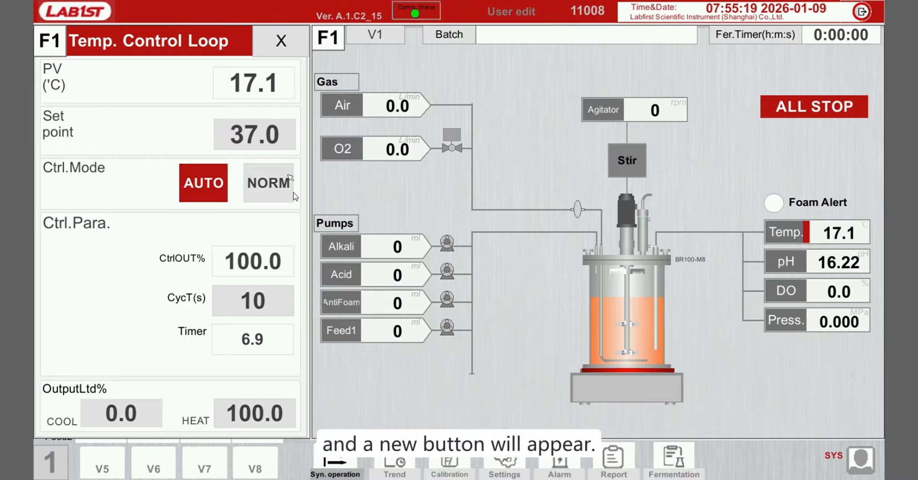
- Choose NORM as the temperature loop's setpoint-following option instead of STEP
{"action": "left_click", "coordinate": [270, 193]}
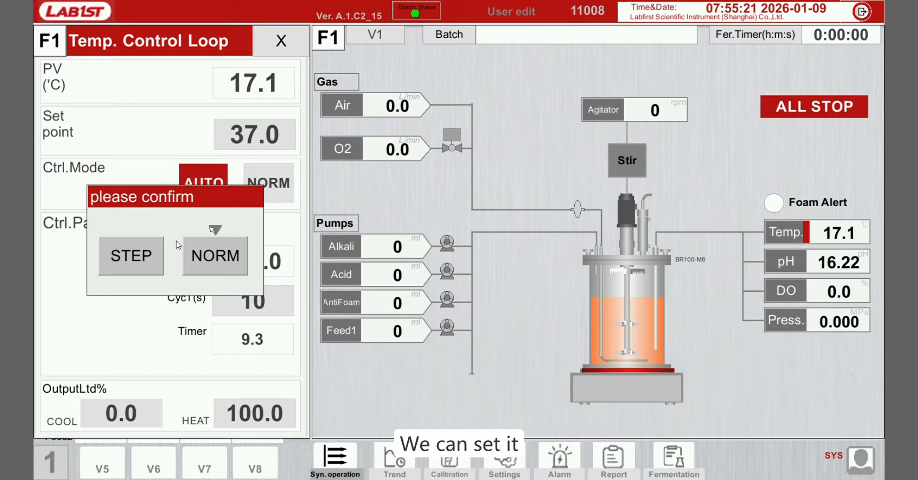
{"action": "left_click", "coordinate": [219, 260]}
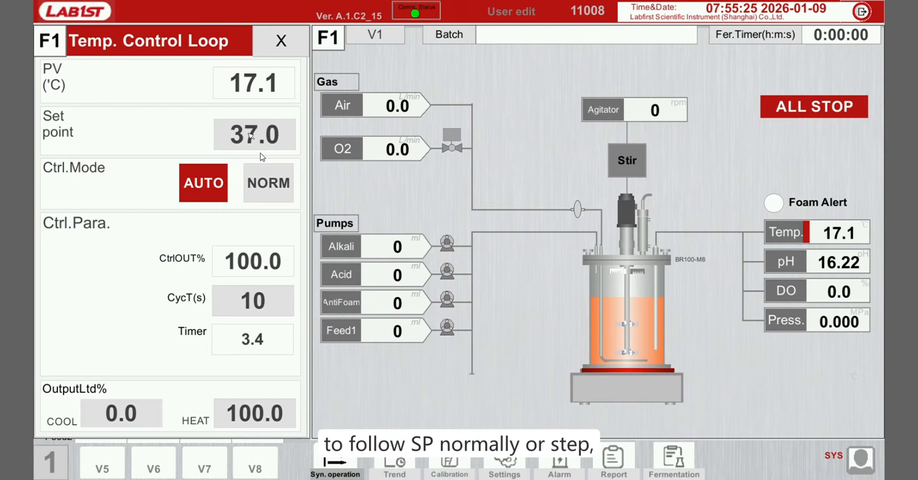
{"action": "left_click", "coordinate": [272, 186]}
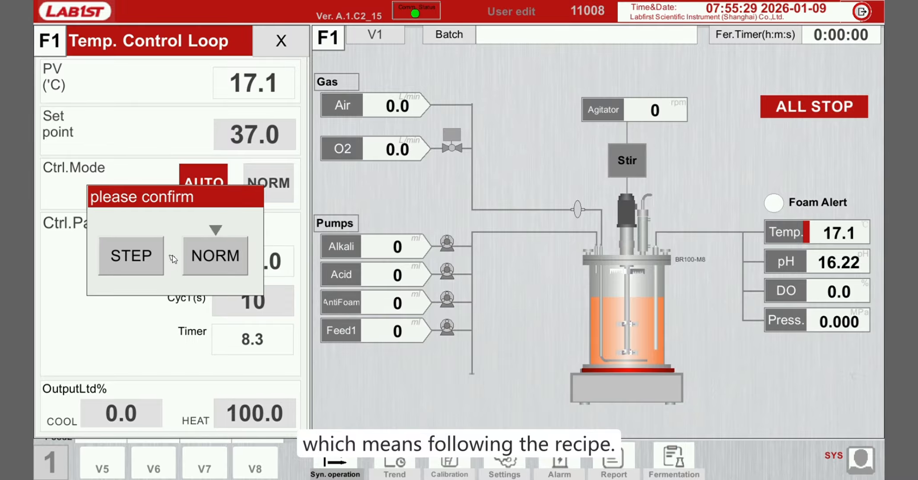
{"action": "left_click", "coordinate": [214, 255]}
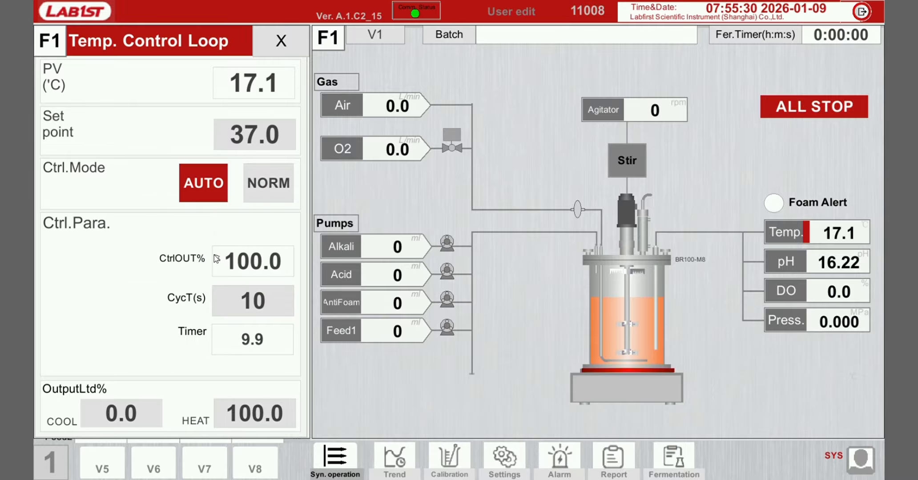
- Switch the temperature control mode back to MANU and close the Temp. Control Loop
{"action": "left_click", "coordinate": [213, 174]}
{"action": "left_click", "coordinate": [242, 259]}
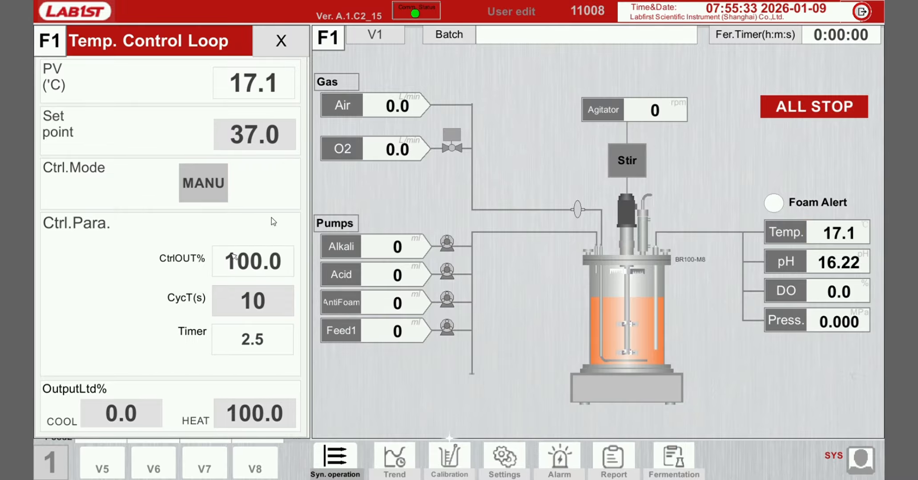
{"action": "left_click", "coordinate": [281, 41]}
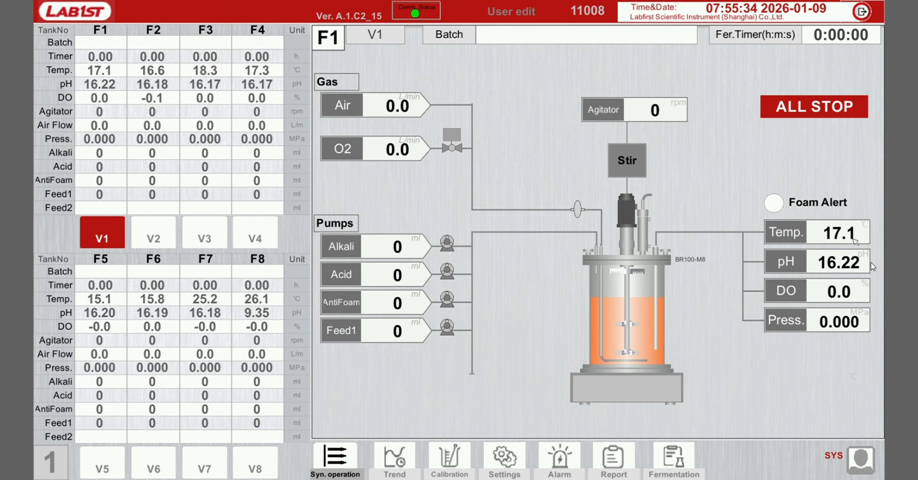
- Open the pH Control Loop and keep its setpoint at 7.00
{"action": "left_click", "coordinate": [806, 263]}
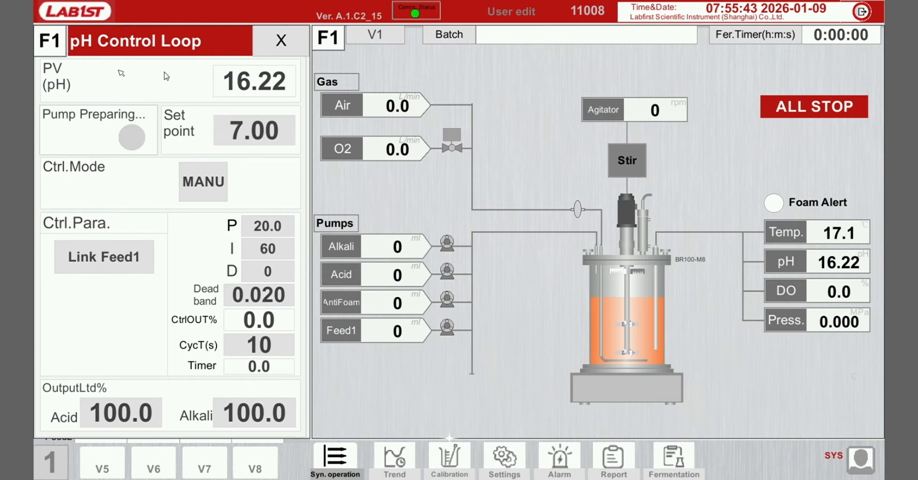
{"action": "left_click", "coordinate": [252, 131]}
{"action": "left_click", "coordinate": [269, 329]}
- Switch the pH control mode to AUTO and keep the acid output limit at 100.0%
{"action": "left_click", "coordinate": [213, 182]}
{"action": "left_click", "coordinate": [138, 262]}
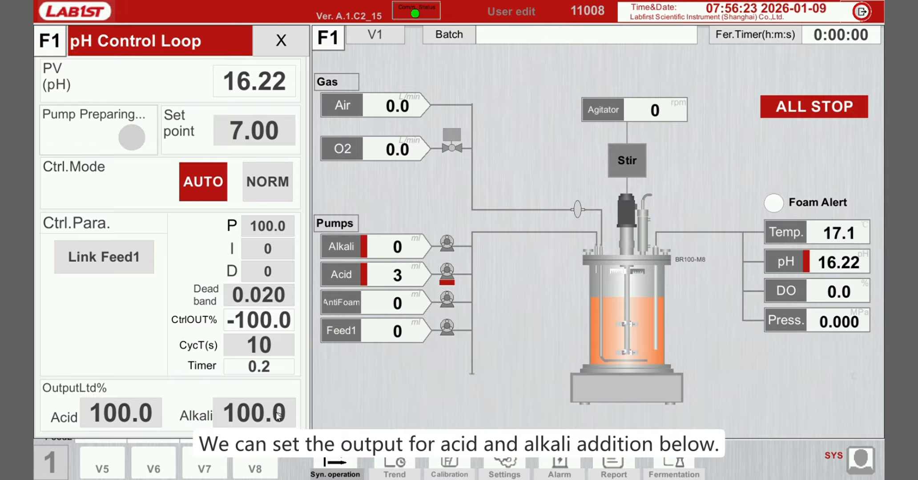
{"action": "left_click", "coordinate": [125, 418]}
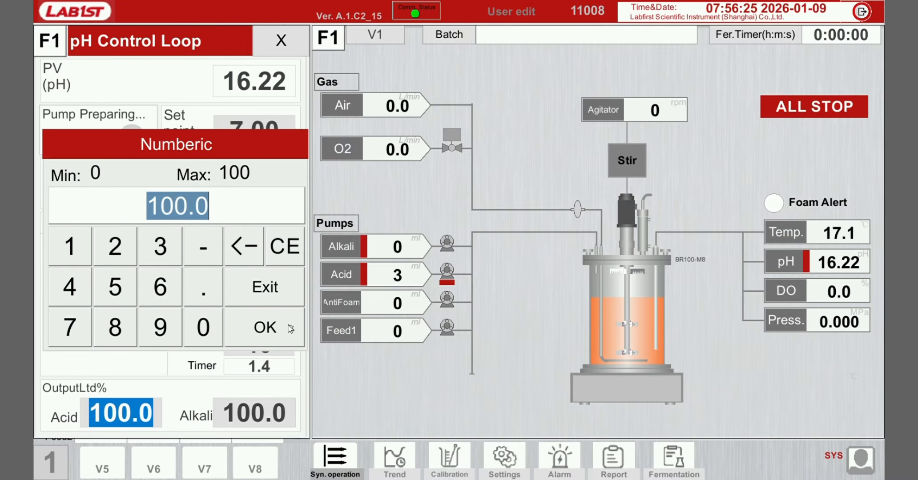
{"action": "left_click", "coordinate": [265, 327]}
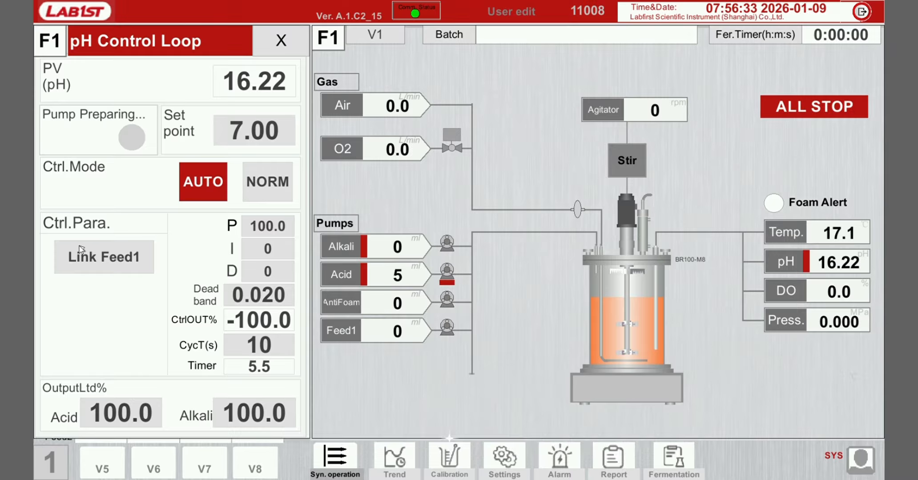
- Open the pH Link Feed1 Setup, set the link state to Link, and return
{"action": "left_click", "coordinate": [99, 263]}
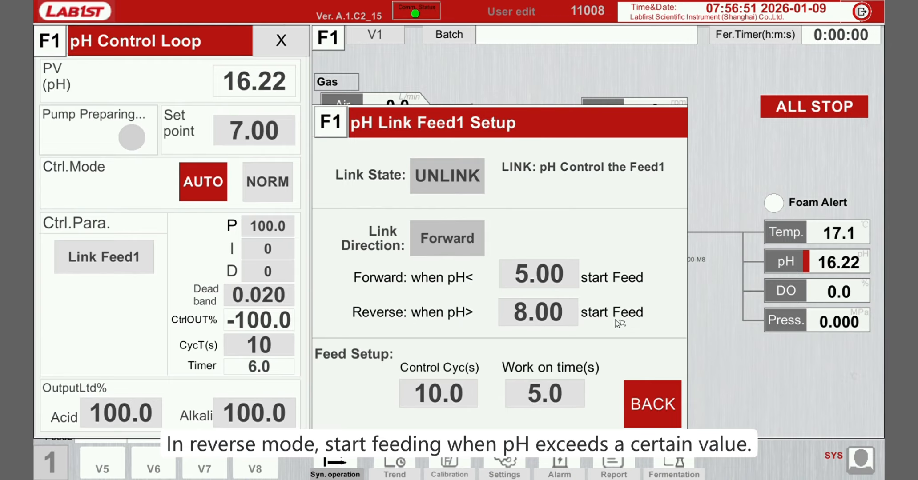
{"action": "left_click", "coordinate": [445, 184]}
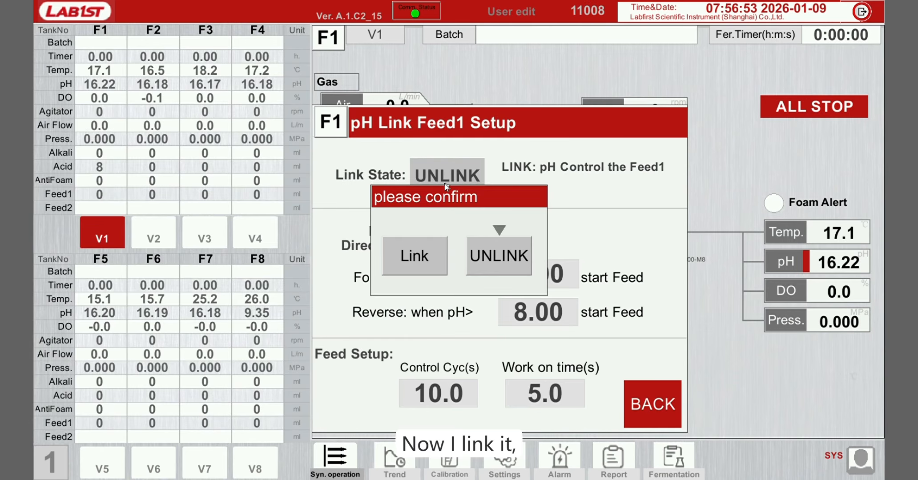
{"action": "left_click", "coordinate": [429, 257]}
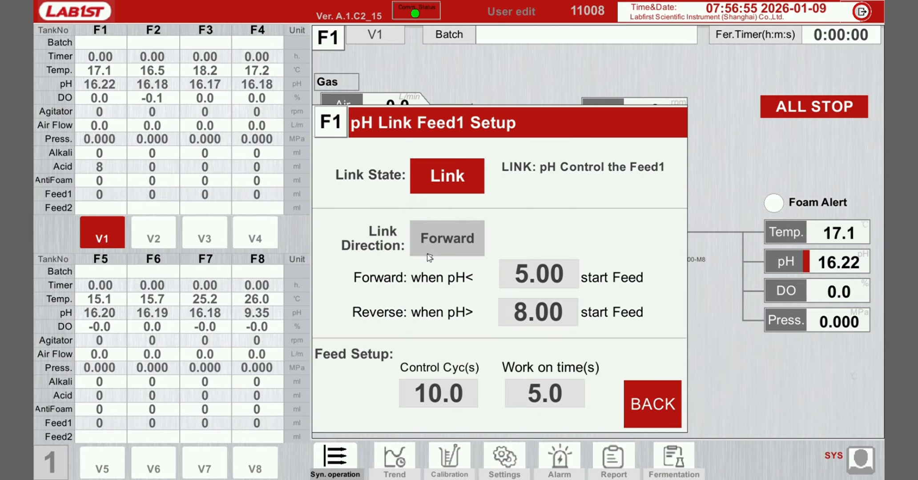
{"action": "left_click", "coordinate": [669, 403]}
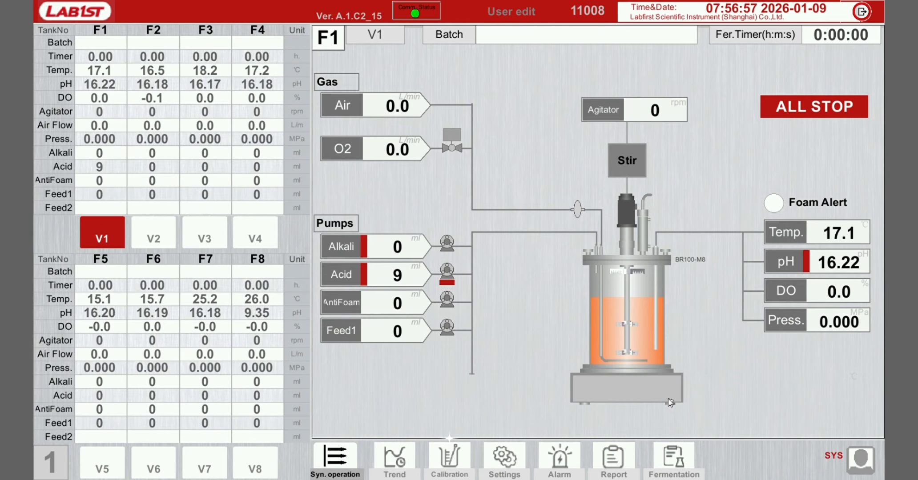
- Reopen the pH Link Feed1 Setup and change the link direction to Reverse
{"action": "left_click", "coordinate": [788, 264]}
{"action": "left_click", "coordinate": [119, 263]}
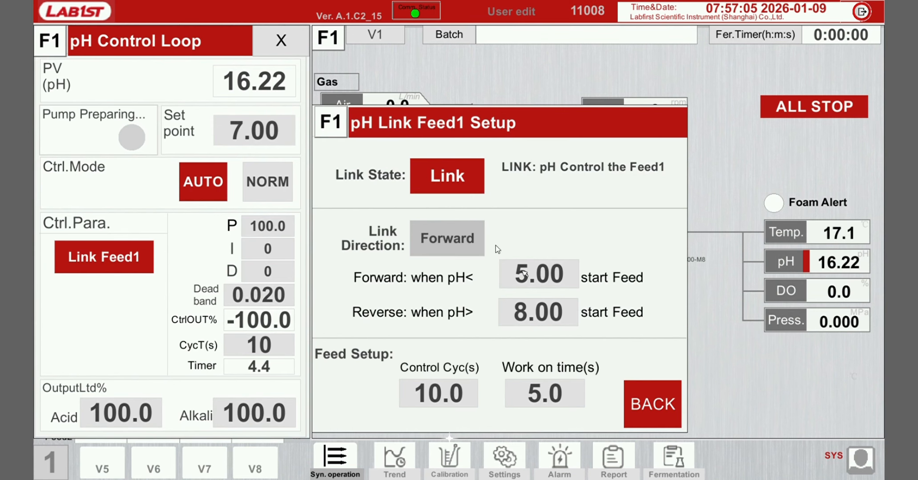
{"action": "left_click", "coordinate": [437, 229]}
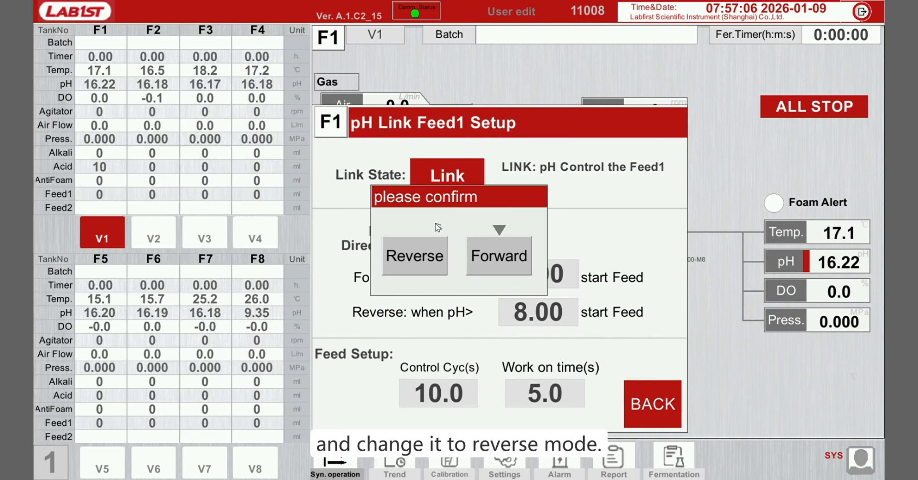
{"action": "left_click", "coordinate": [430, 256]}
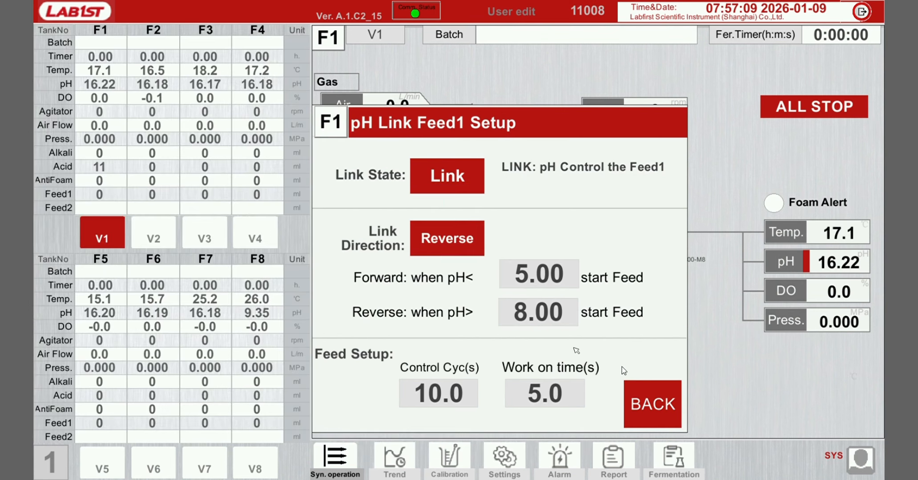
{"action": "left_click", "coordinate": [657, 405]}
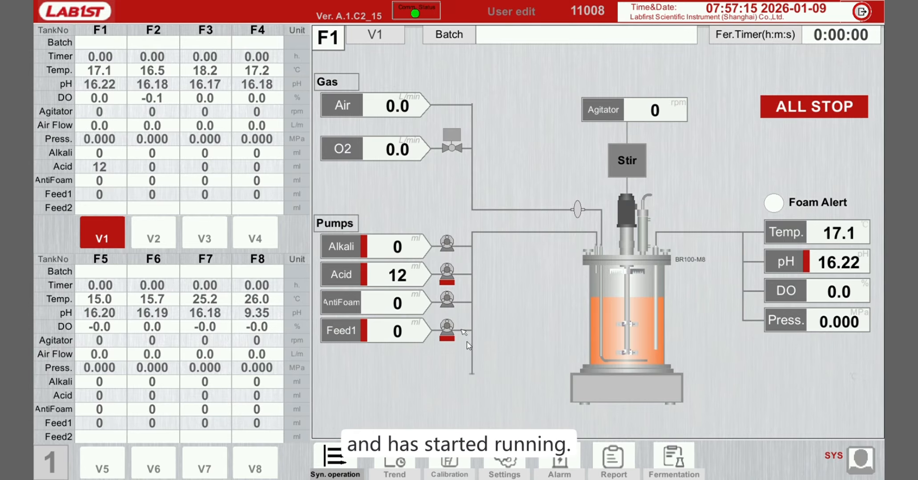
- Reset the pH Feed1 link direction to Forward and the link state to UNLINK
{"action": "left_click", "coordinate": [791, 262]}
{"action": "left_click", "coordinate": [105, 262]}
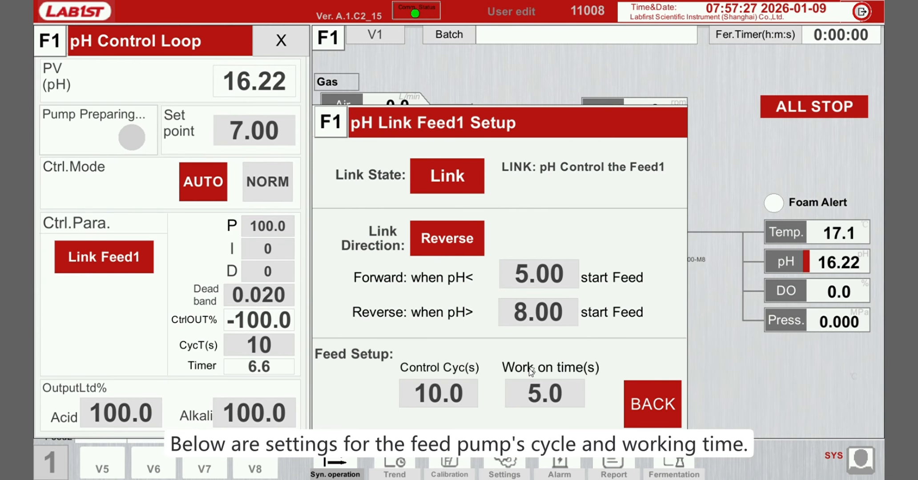
{"action": "left_click", "coordinate": [479, 235]}
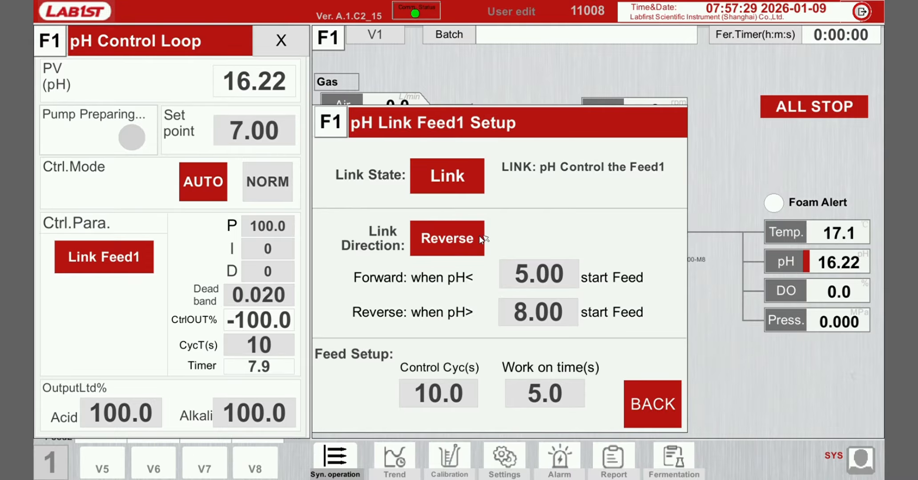
{"action": "left_click", "coordinate": [481, 254]}
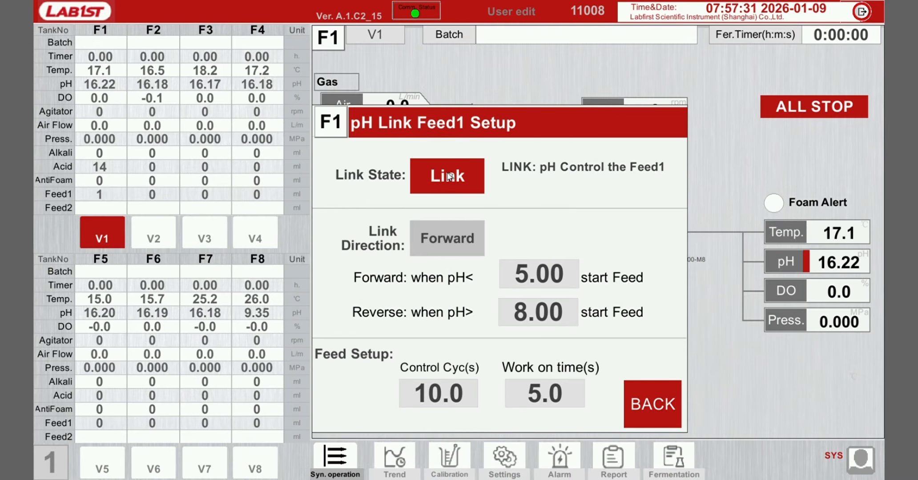
{"action": "left_click", "coordinate": [448, 176]}
{"action": "left_click", "coordinate": [496, 259]}
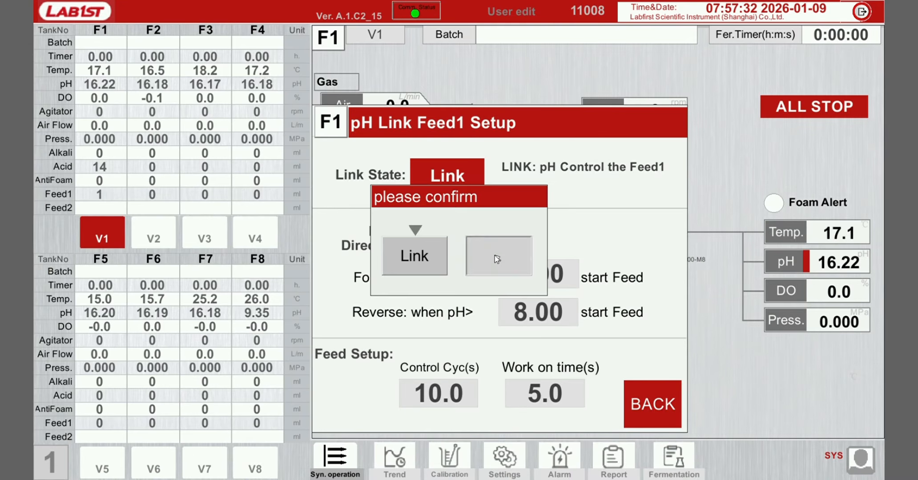
{"action": "left_click", "coordinate": [647, 401]}
- Open the DO Control Loop and switch its control mode to AUTO
{"action": "left_click", "coordinate": [784, 266]}
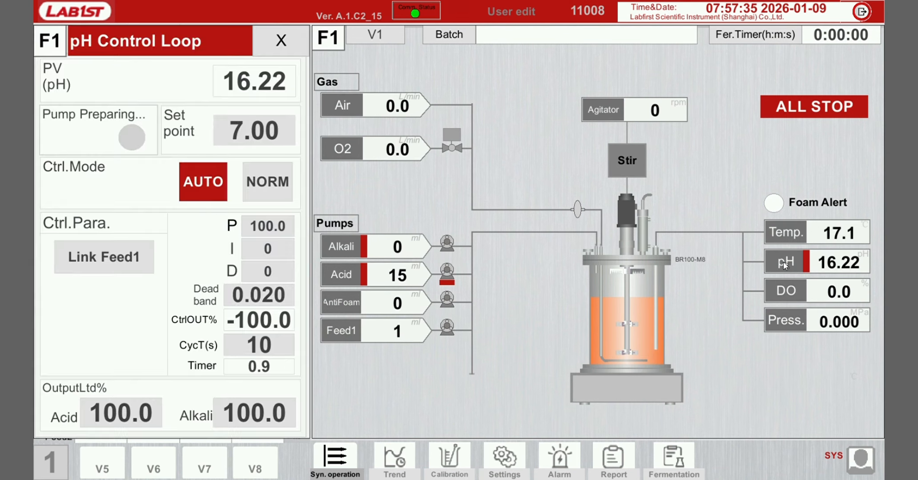
{"action": "left_click", "coordinate": [783, 291]}
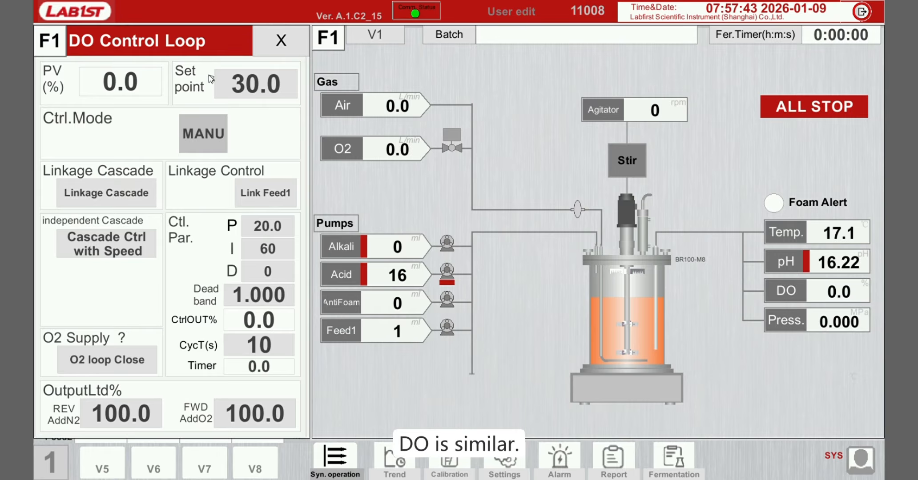
{"action": "left_click", "coordinate": [200, 130]}
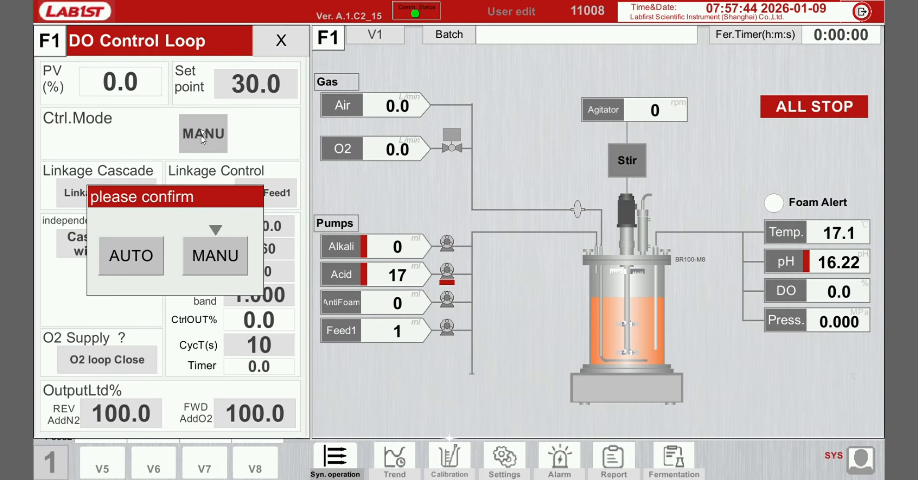
{"action": "left_click", "coordinate": [132, 254]}
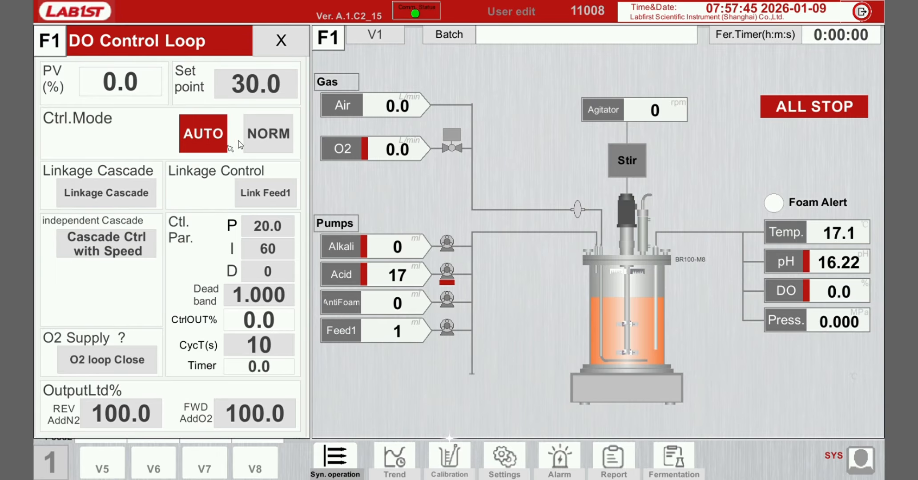
- Switch the DO control mode back to MANU and open the O2 supply loop
{"action": "left_click", "coordinate": [202, 133]}
{"action": "left_click", "coordinate": [215, 257]}
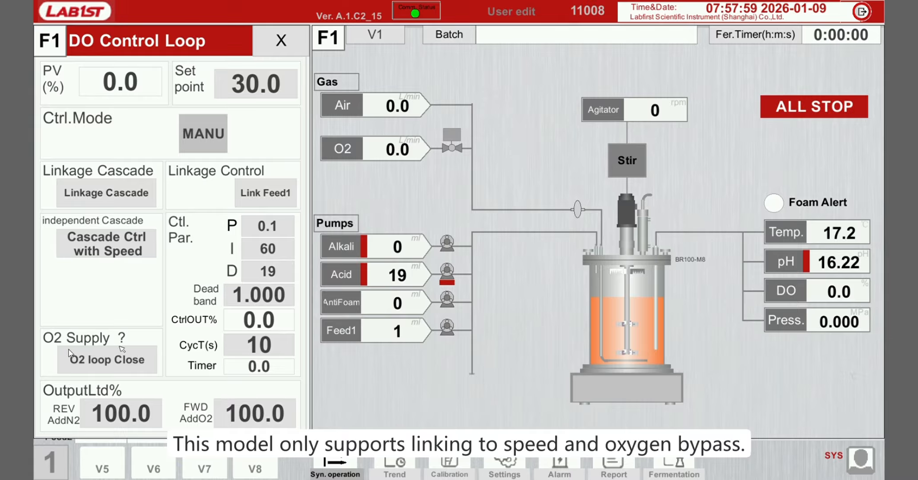
{"action": "left_click", "coordinate": [119, 364]}
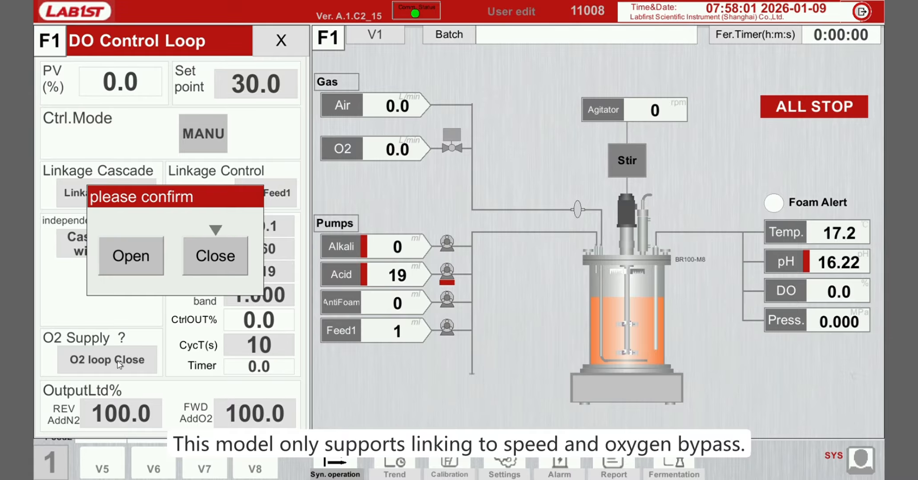
{"action": "left_click", "coordinate": [158, 256]}
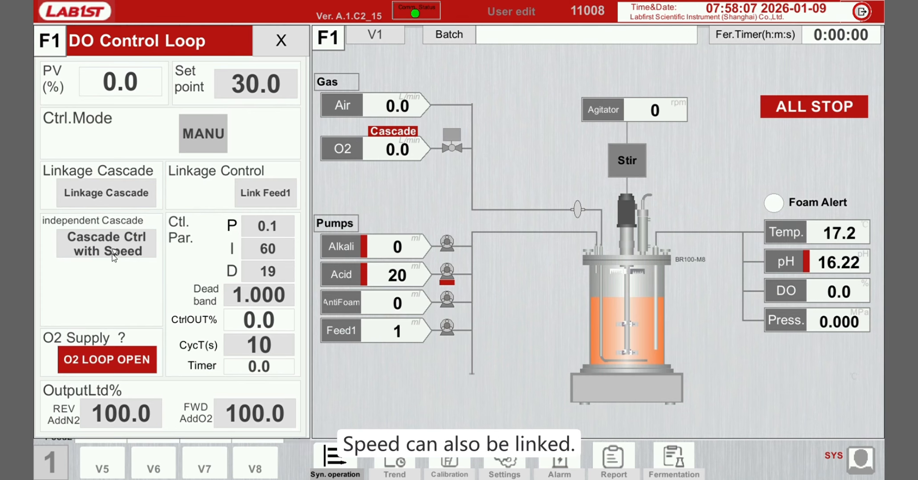
- Review the DO cascade control with stirring speed settings without changing them
{"action": "left_click", "coordinate": [119, 243]}
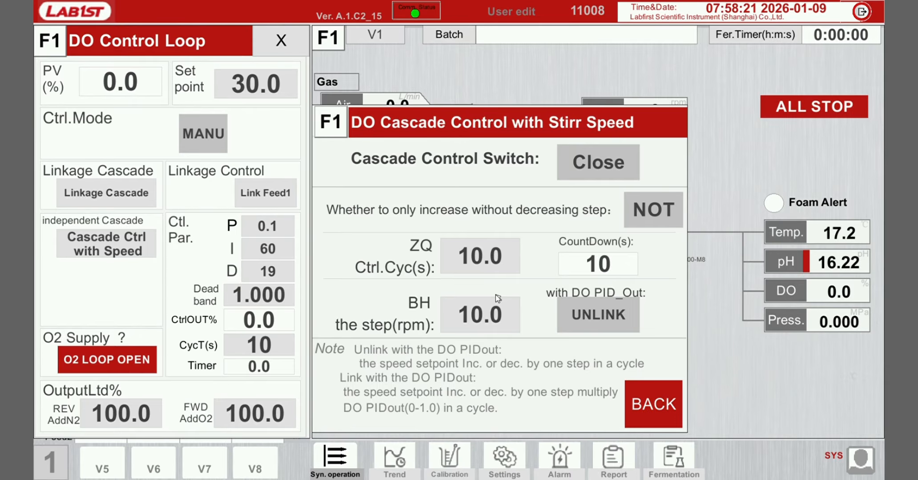
{"action": "left_click", "coordinate": [653, 404]}
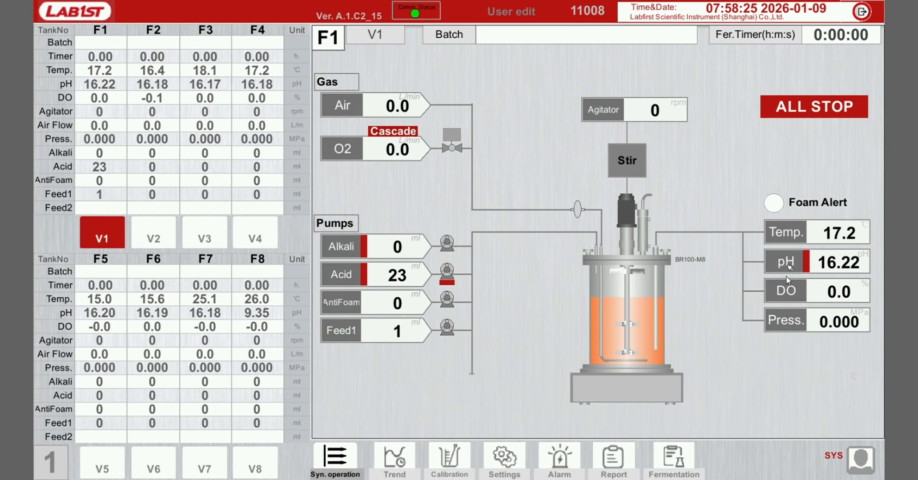
- Open the DO cascade linkage settings and set the delay judgment time to 60 seconds
{"action": "left_click", "coordinate": [785, 291]}
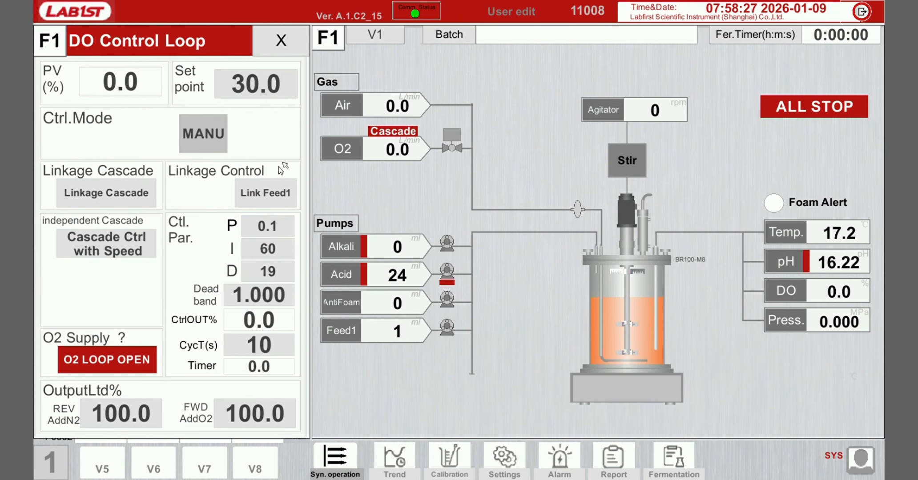
{"action": "left_click", "coordinate": [129, 195]}
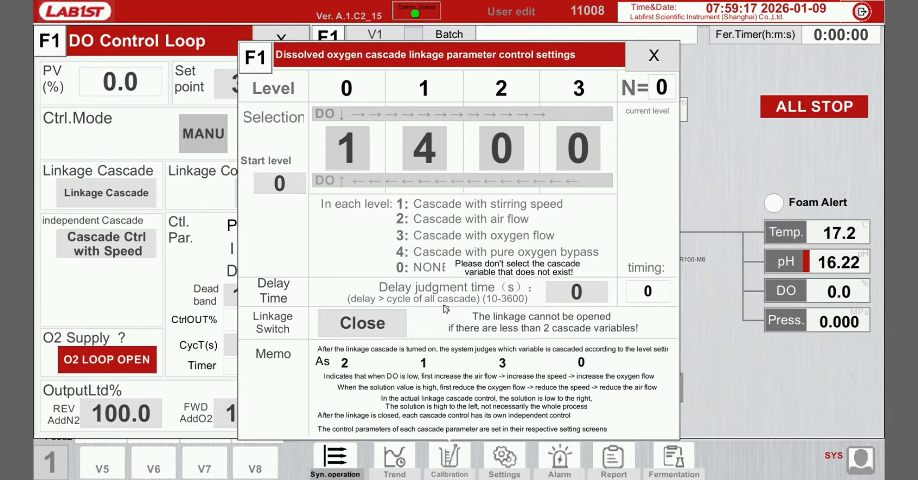
{"action": "left_click", "coordinate": [578, 292]}
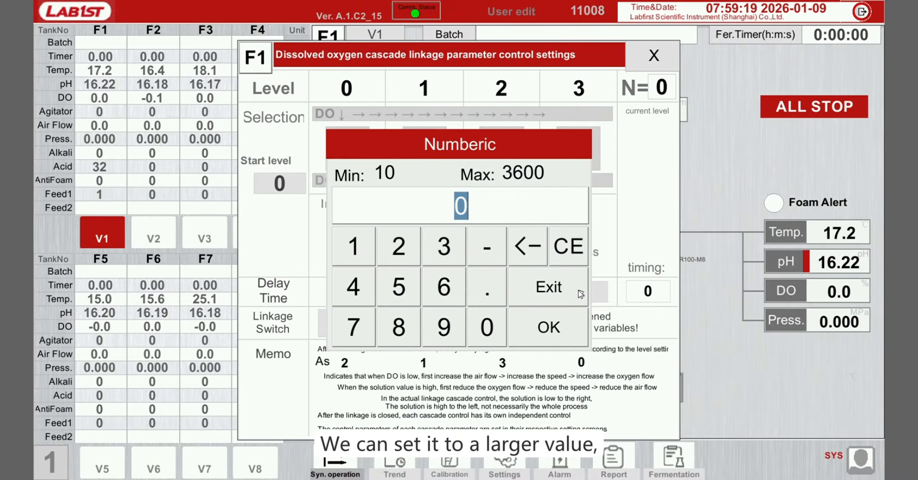
{"action": "type", "text": "60"}
{"action": "key", "text": "Return"}
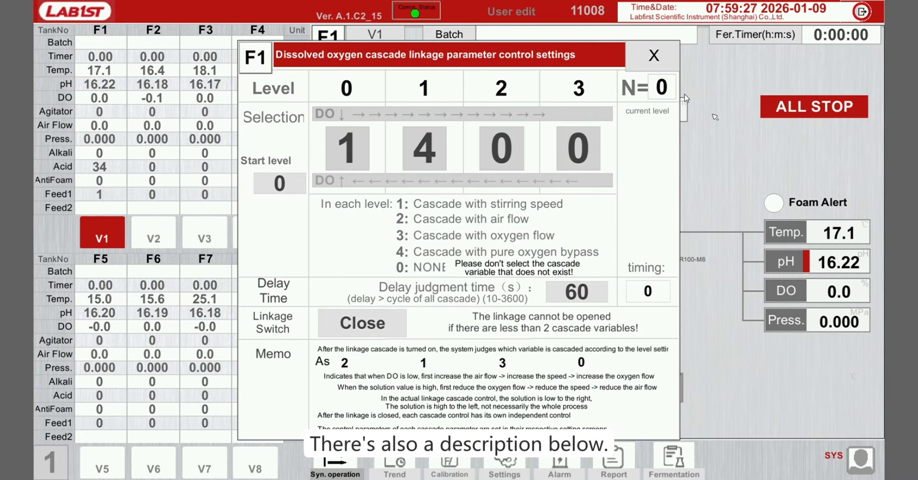
{"action": "left_click", "coordinate": [654, 55]}
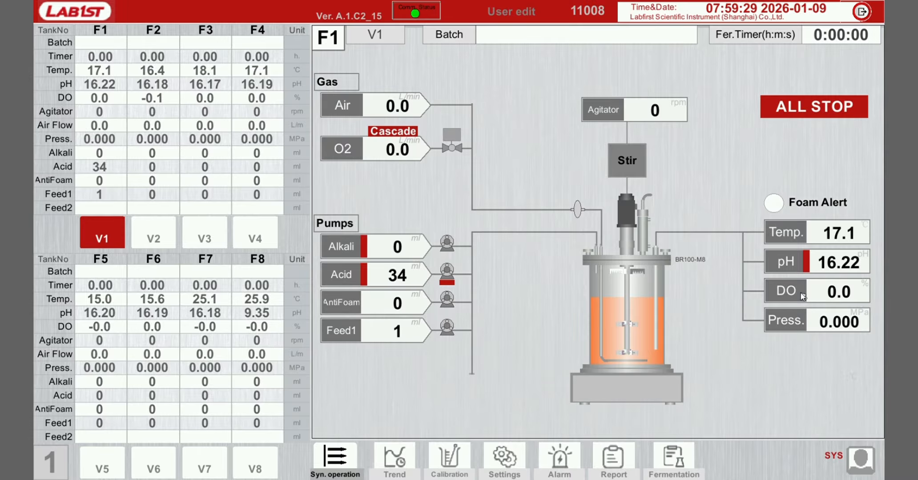
- Open the DO loop's Link Feed1 setup and review it without changing anything
{"action": "left_click", "coordinate": [803, 297]}
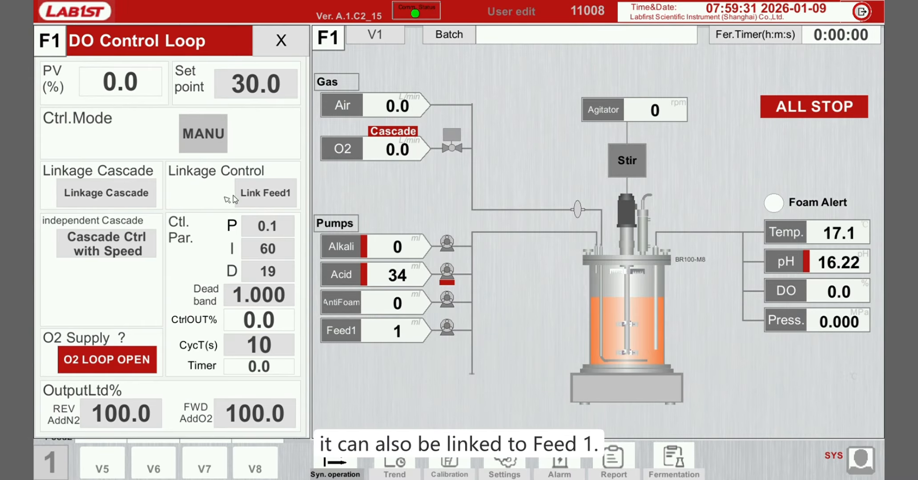
{"action": "left_click", "coordinate": [266, 194]}
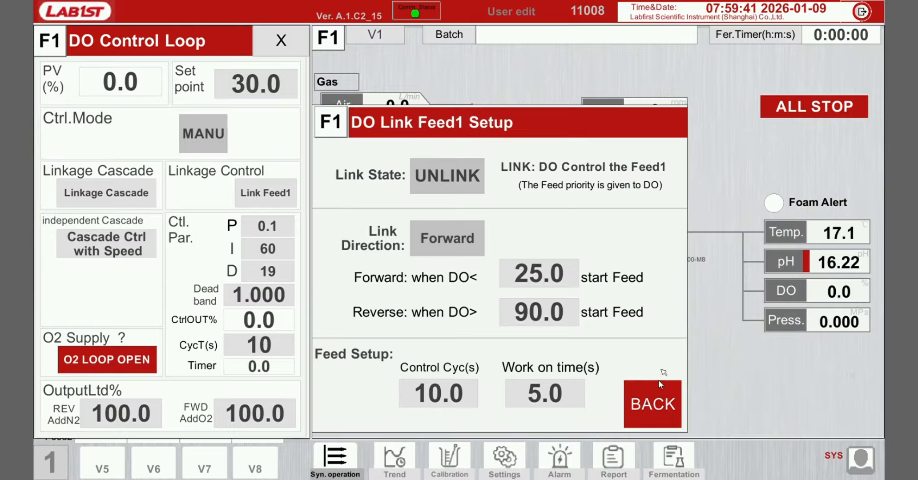
{"action": "left_click", "coordinate": [652, 403]}
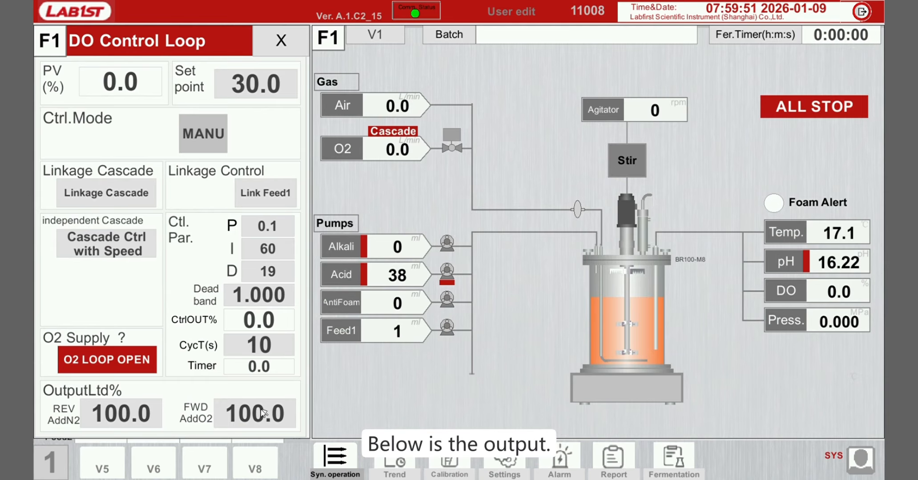
- Close the O2 supply loop in the DO control loop and exit the loop window
{"action": "left_click", "coordinate": [135, 365]}
{"action": "left_click", "coordinate": [221, 256]}
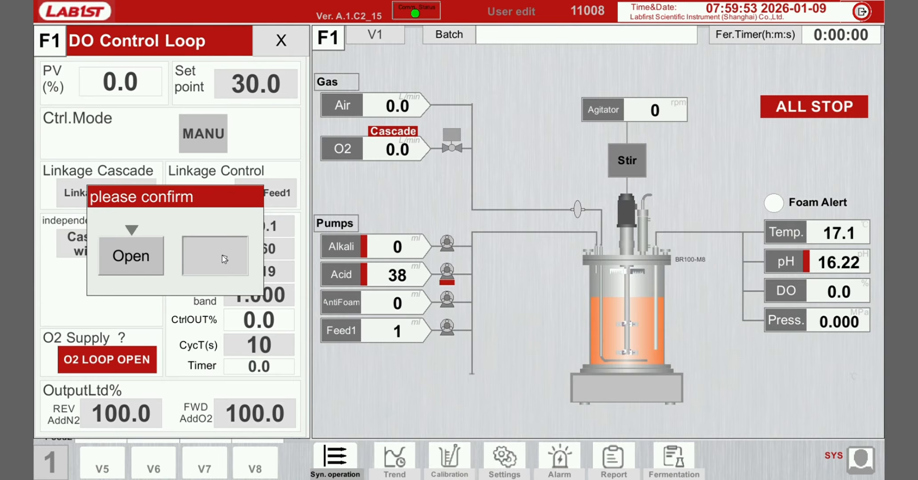
{"action": "left_click", "coordinate": [281, 40]}
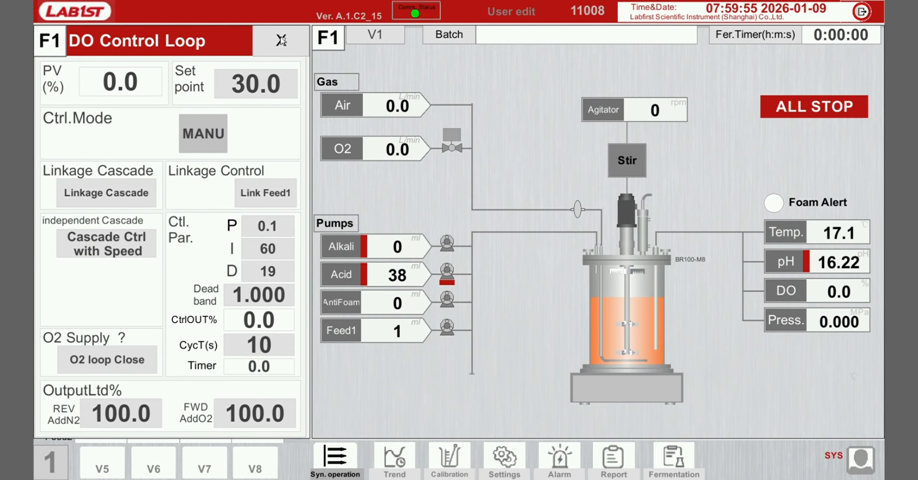
- Open the pressure control loop to view its settings, then close it
{"action": "left_click", "coordinate": [791, 321]}
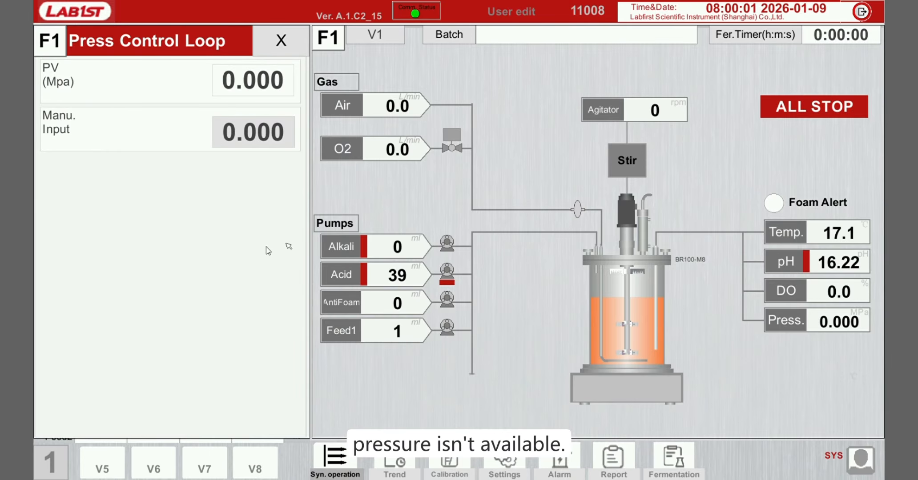
{"action": "left_click", "coordinate": [281, 41]}
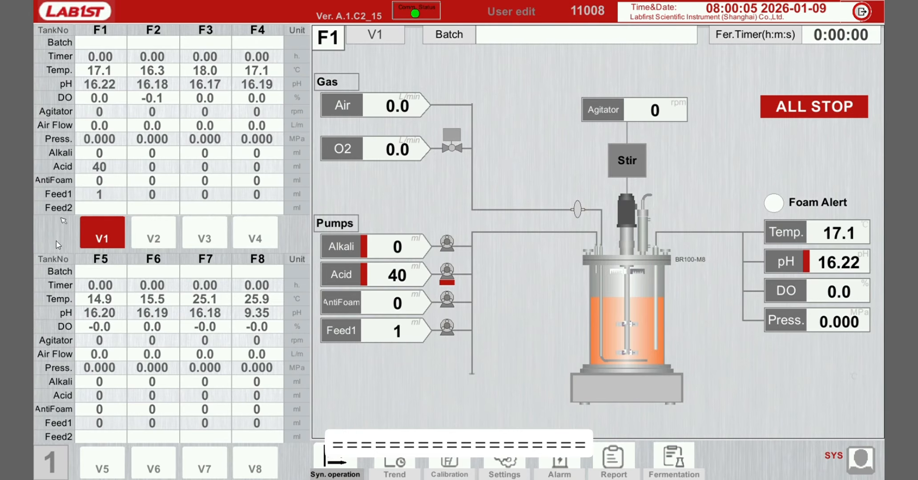